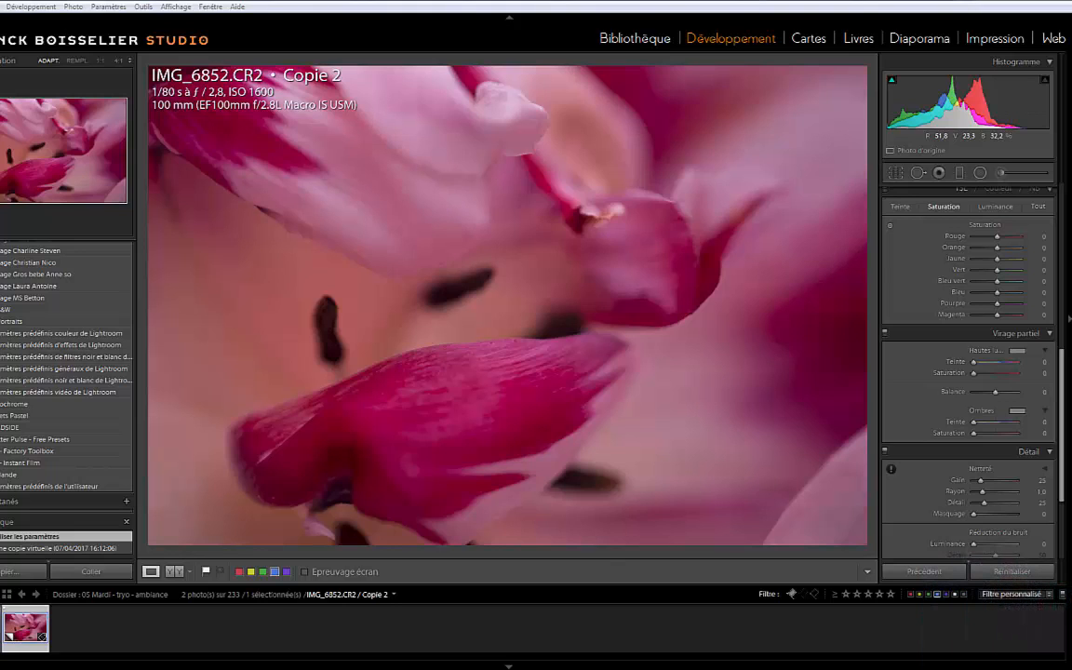
Enable chromatic aberration removal and the lens profile correction for the photo
scroll(968, 372, "up", 10)
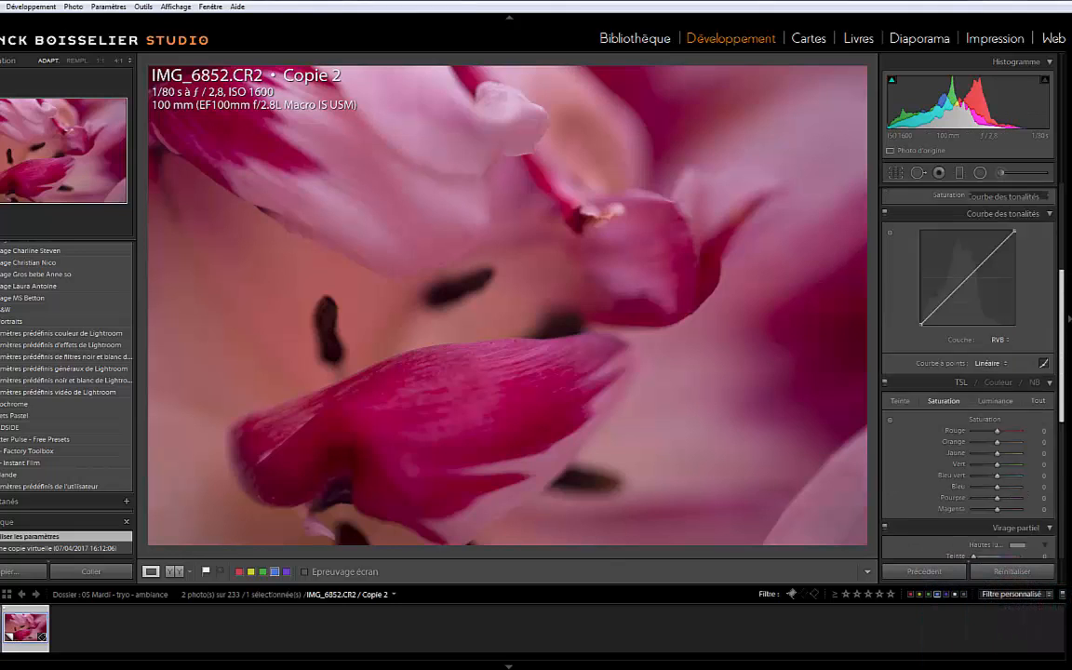
key("Tab")
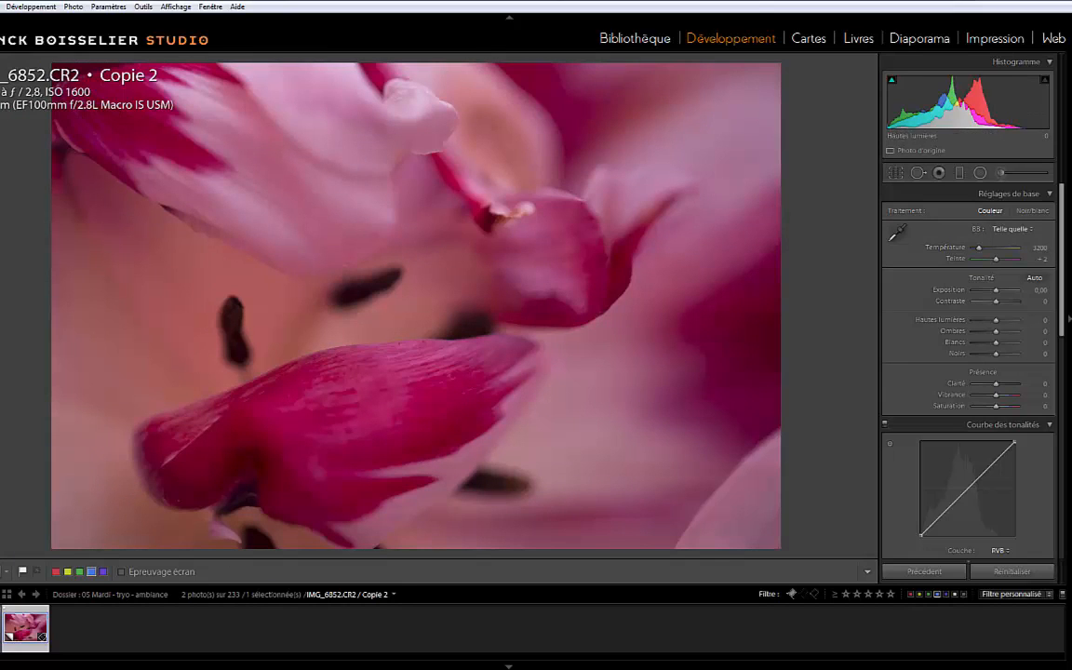
scroll(967, 372, "down", 5)
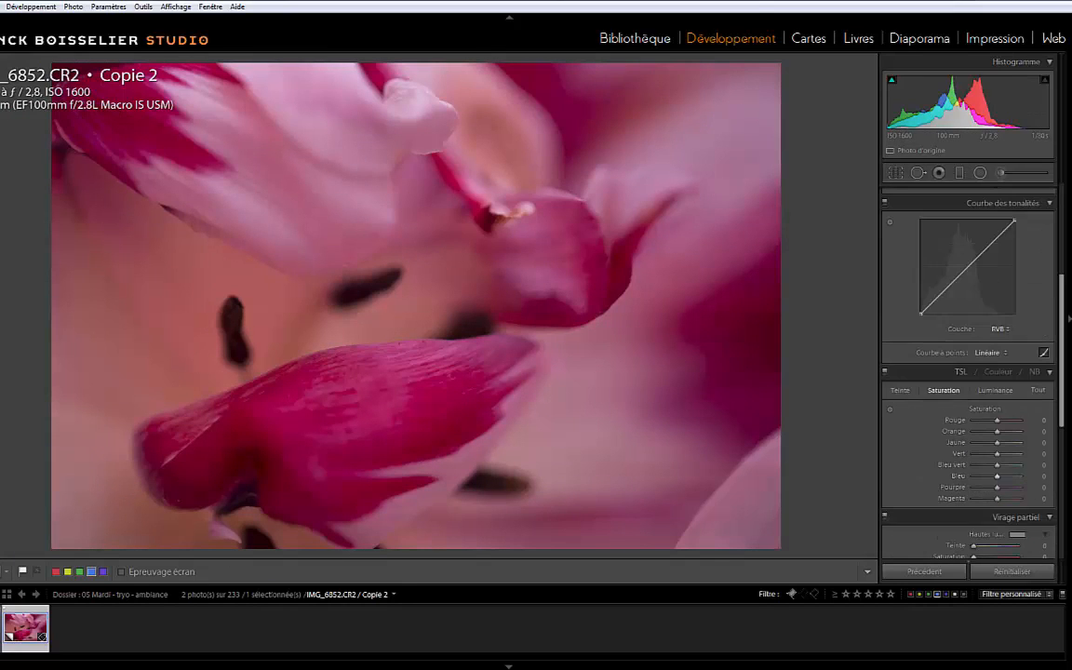
scroll(968, 373, "down", 3)
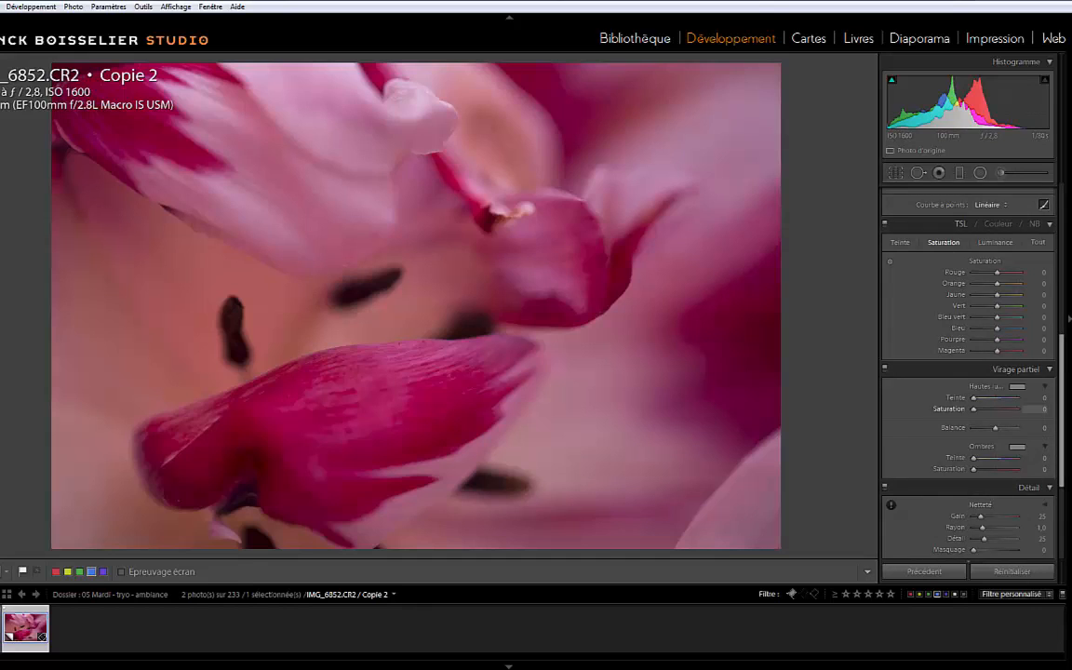
scroll(967, 372, "down", 3)
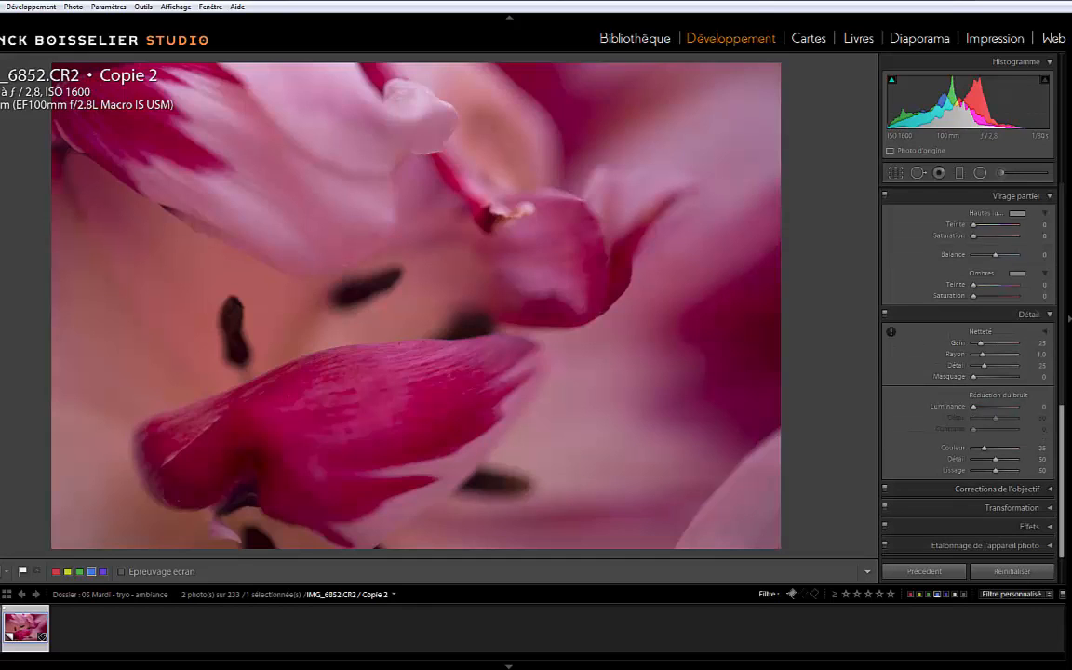
left_click(998, 488)
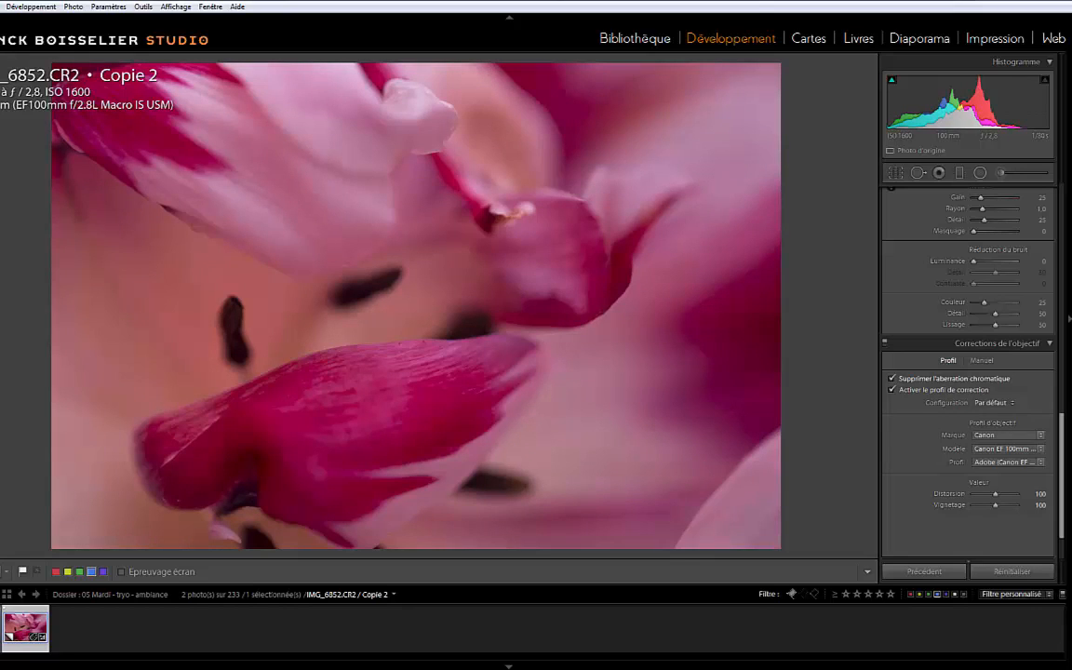
scroll(967, 358, "down", 2)
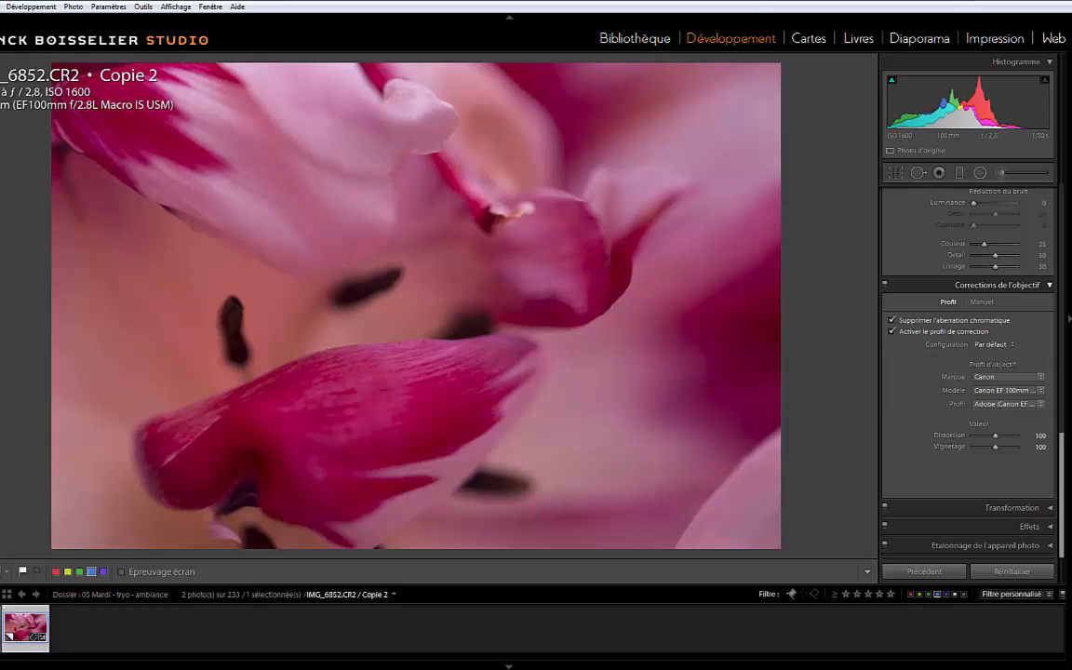
left_click(1044, 284)
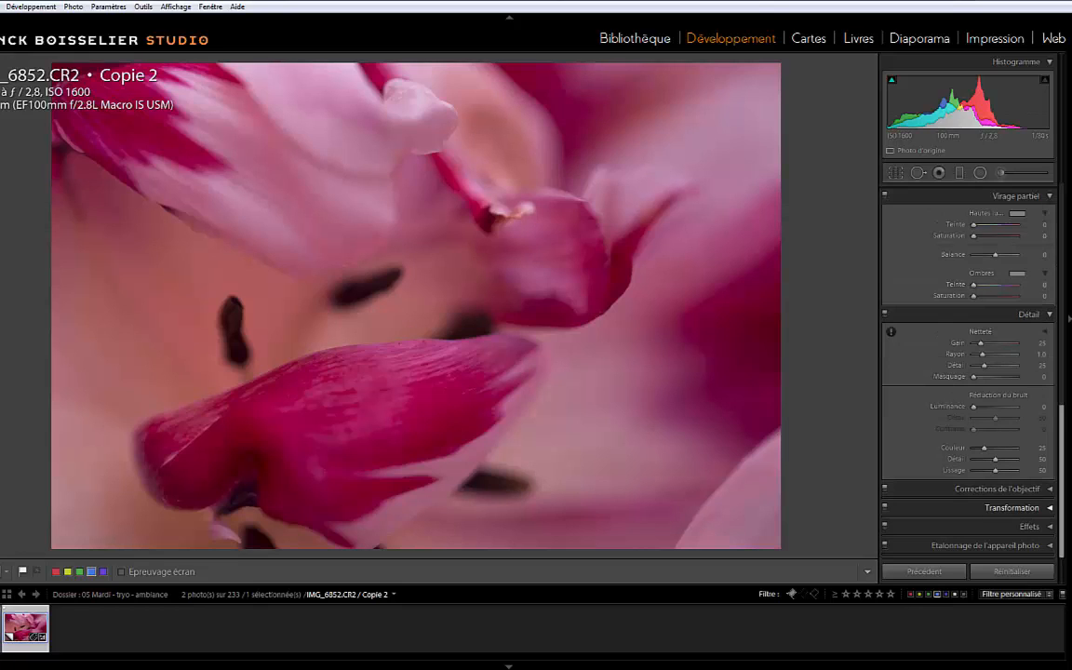
Set the basic tone to exposure +1.40, contrast +28 and highlights −39
scroll(911, 458, "up", 8)
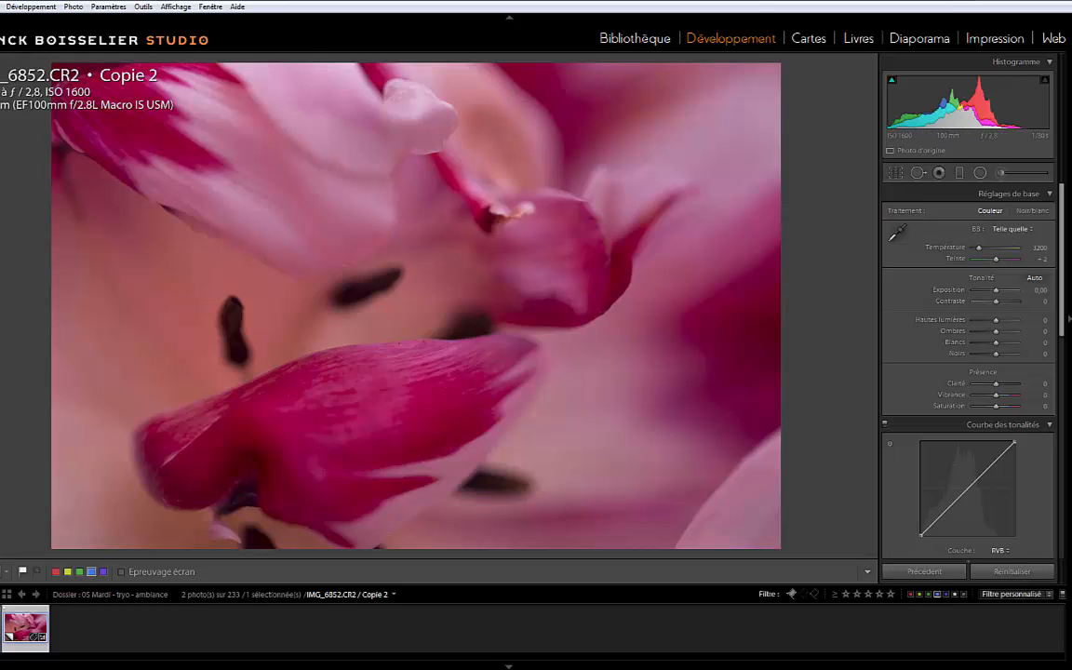
left_click_drag(996, 290, 1000, 290)
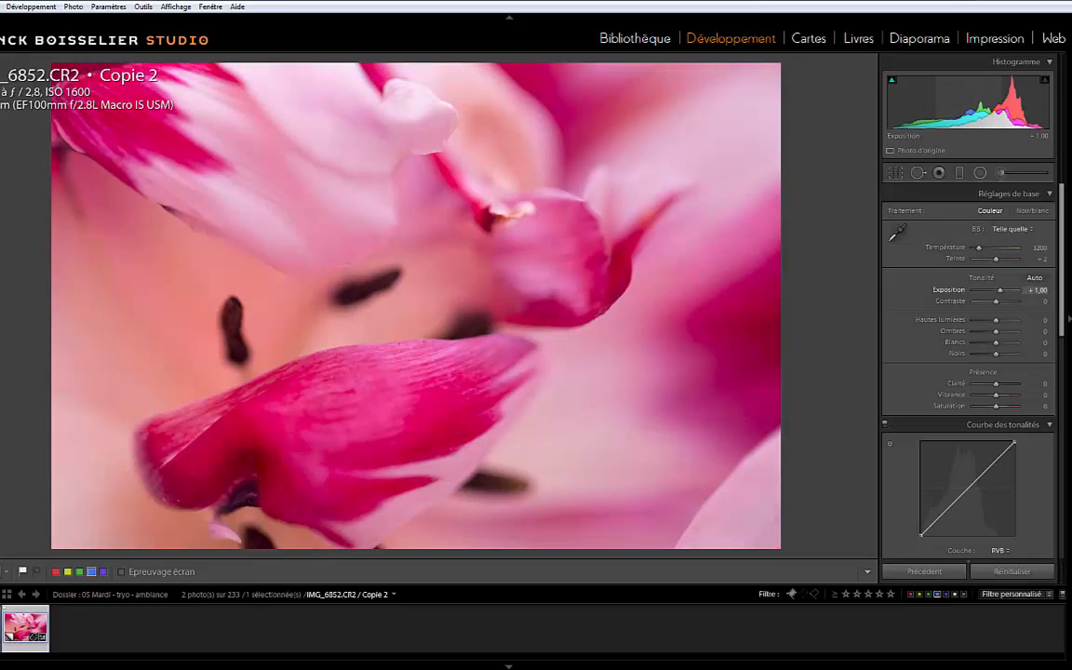
left_click_drag(1000, 290, 1002, 302)
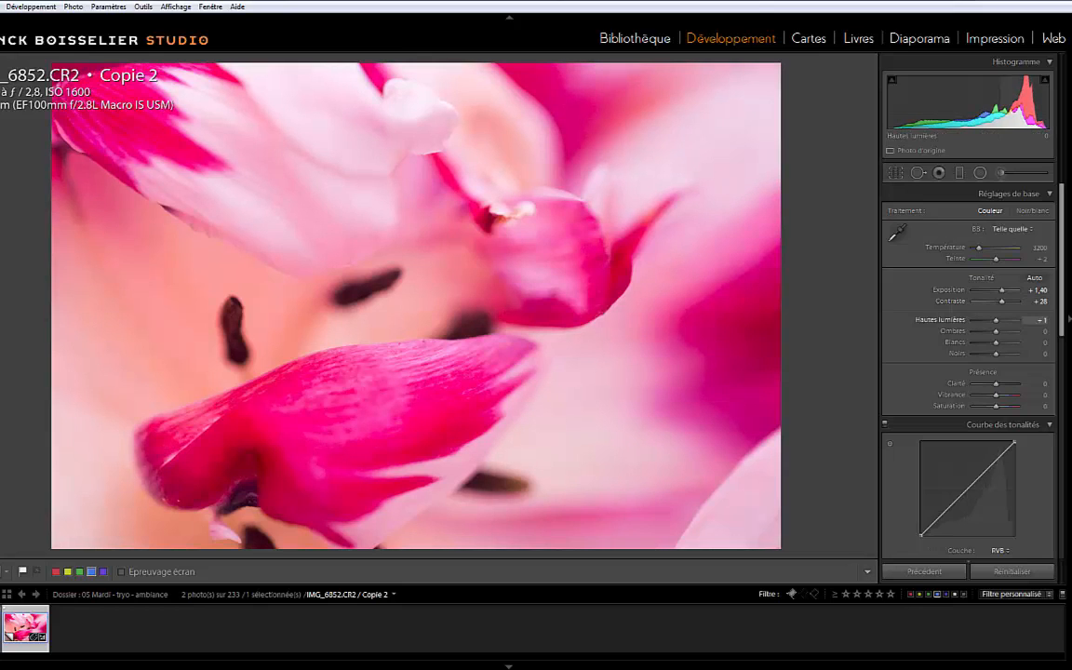
mouse_move(993, 320)
left_mouse_down()
mouse_move(975, 320)
mouse_move(987, 320)
left_mouse_up()
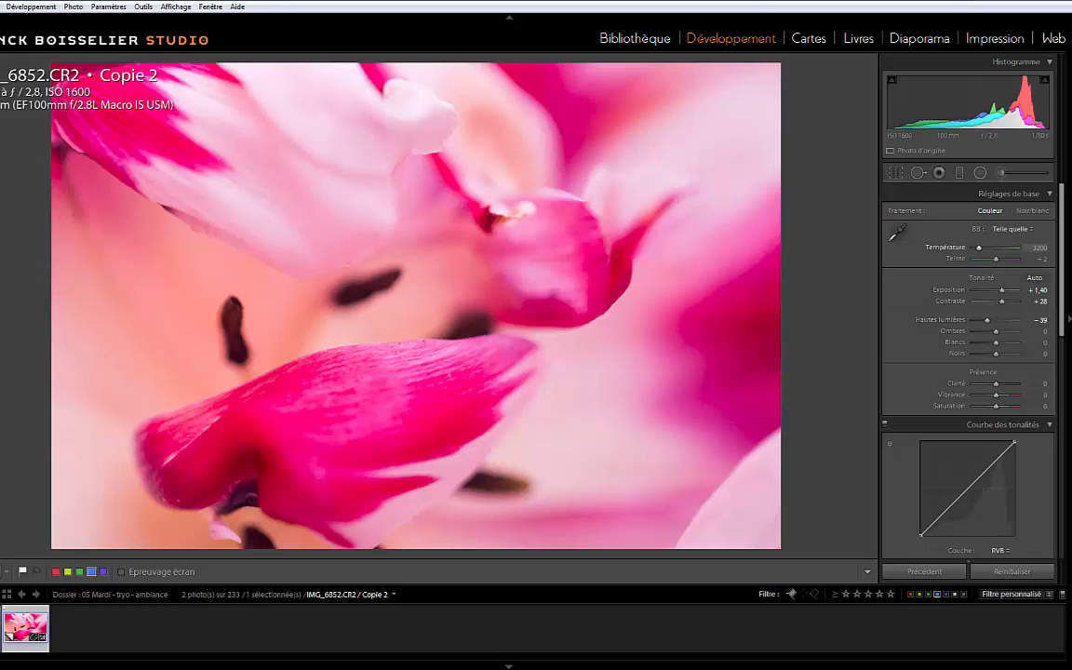
Cool the white balance to a temperature of 3100 and set clarity to +36
left_click_drag(979, 247, 979, 247)
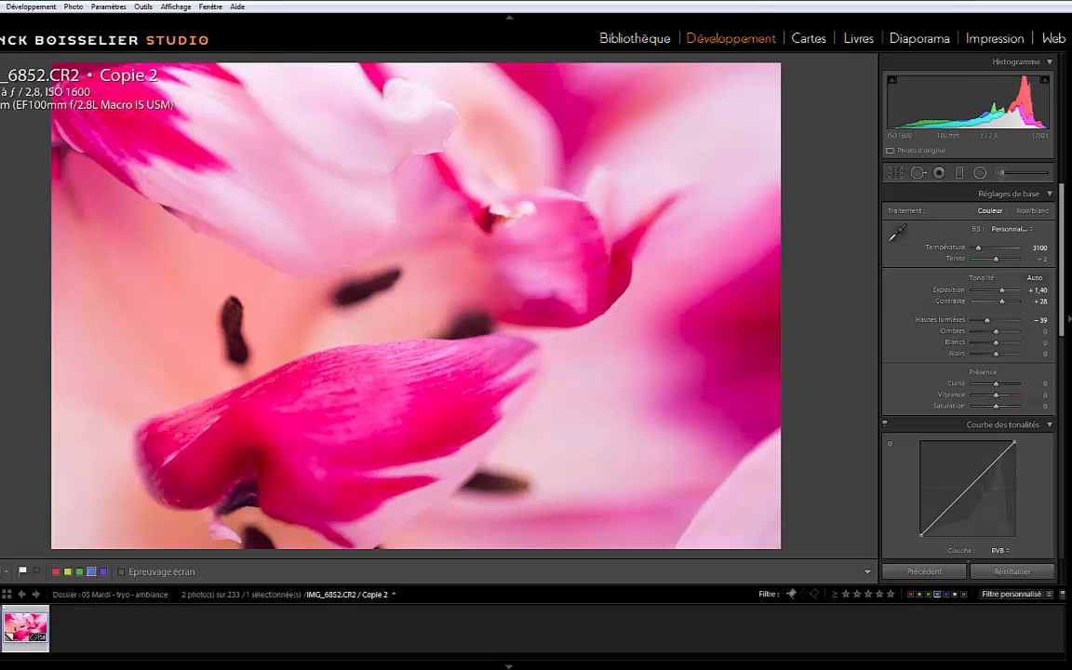
left_click_drag(995, 383, 1002, 383)
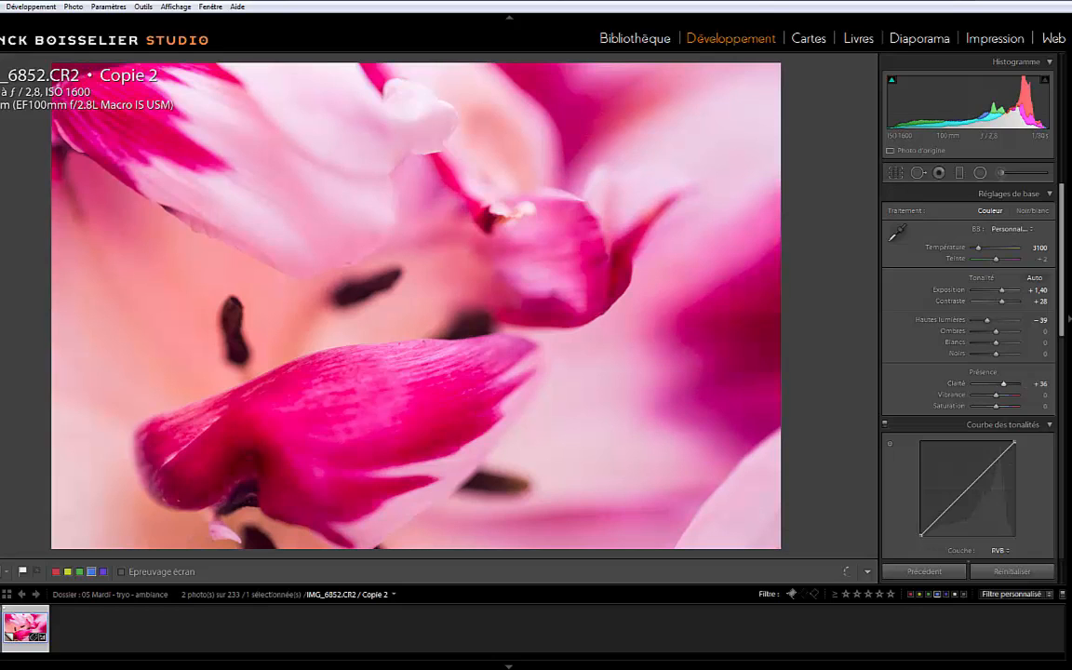
Apply the medium contrast point curve and raise its darkest points to fade the blacks
scroll(967, 300, "down", 2)
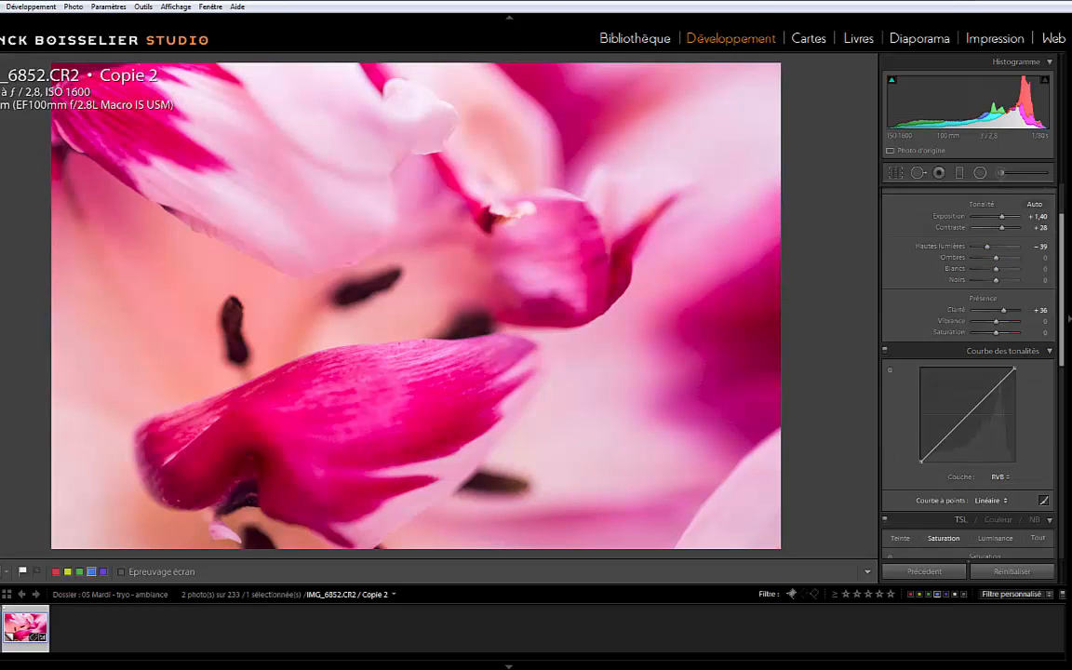
left_click(989, 501)
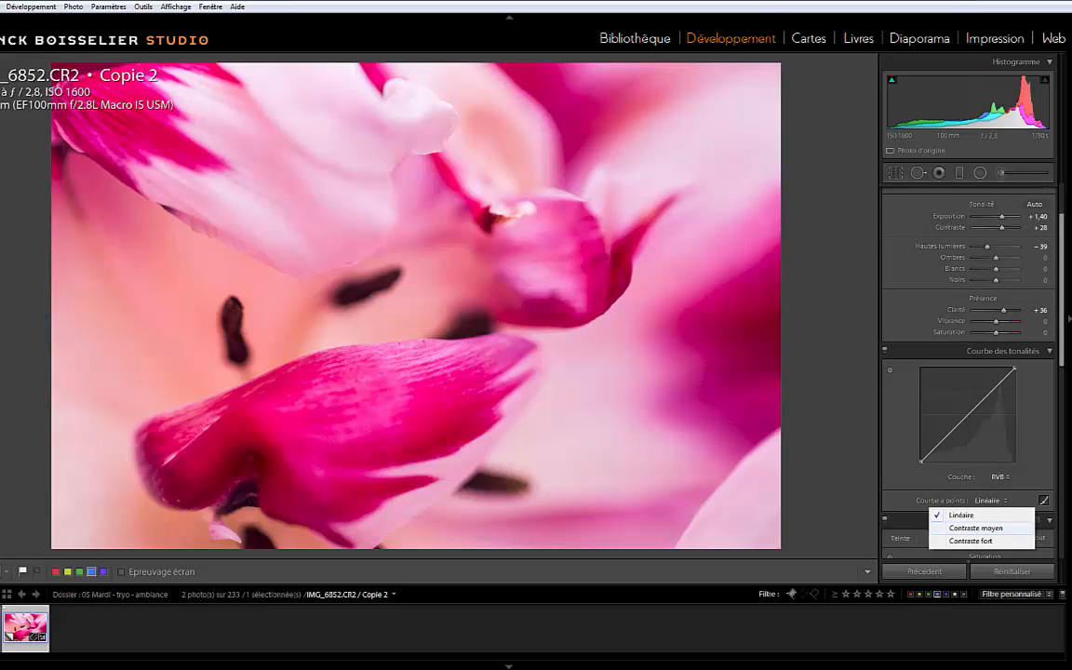
left_click(975, 527)
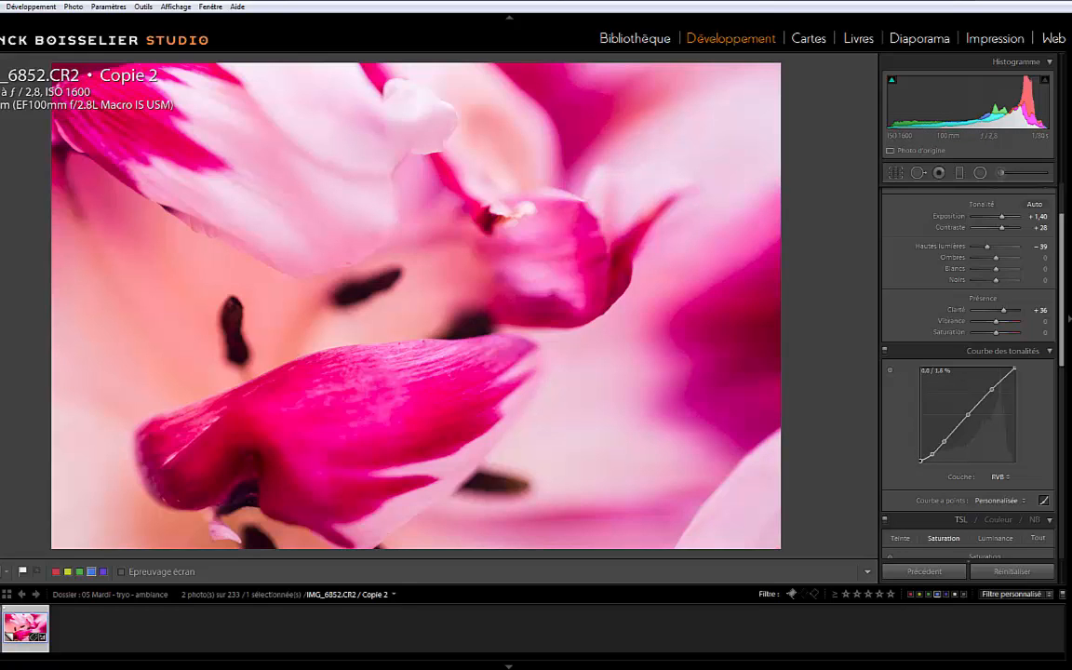
left_click_drag(921, 460, 932, 448)
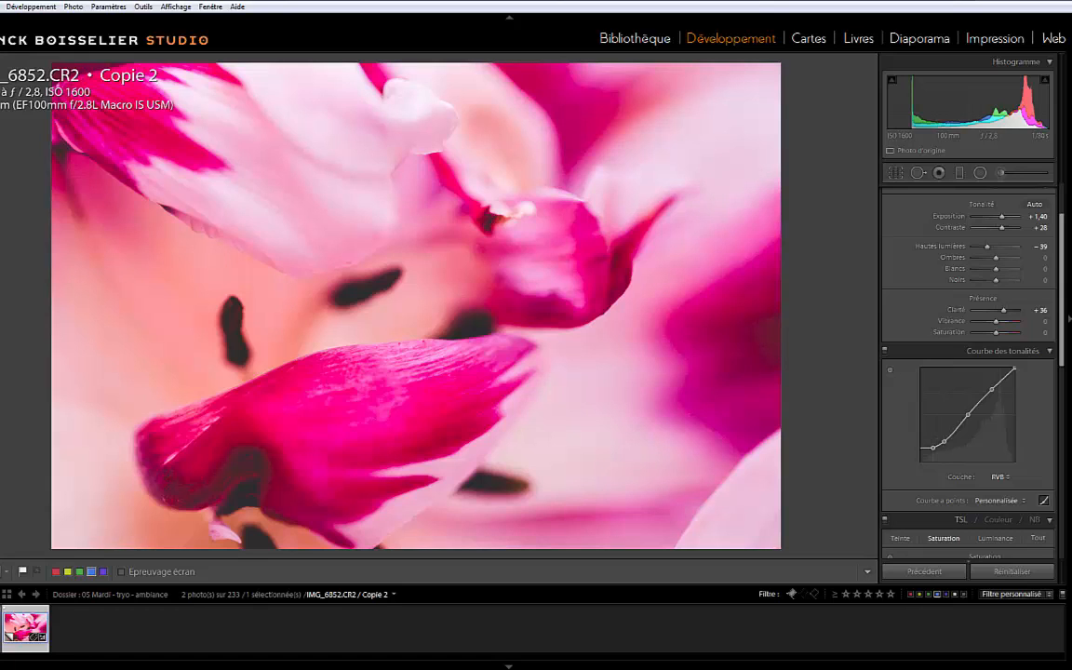
Reduce the saturation of the reds to −62
scroll(967, 373, "down", 3)
scroll(967, 372, "down", 1)
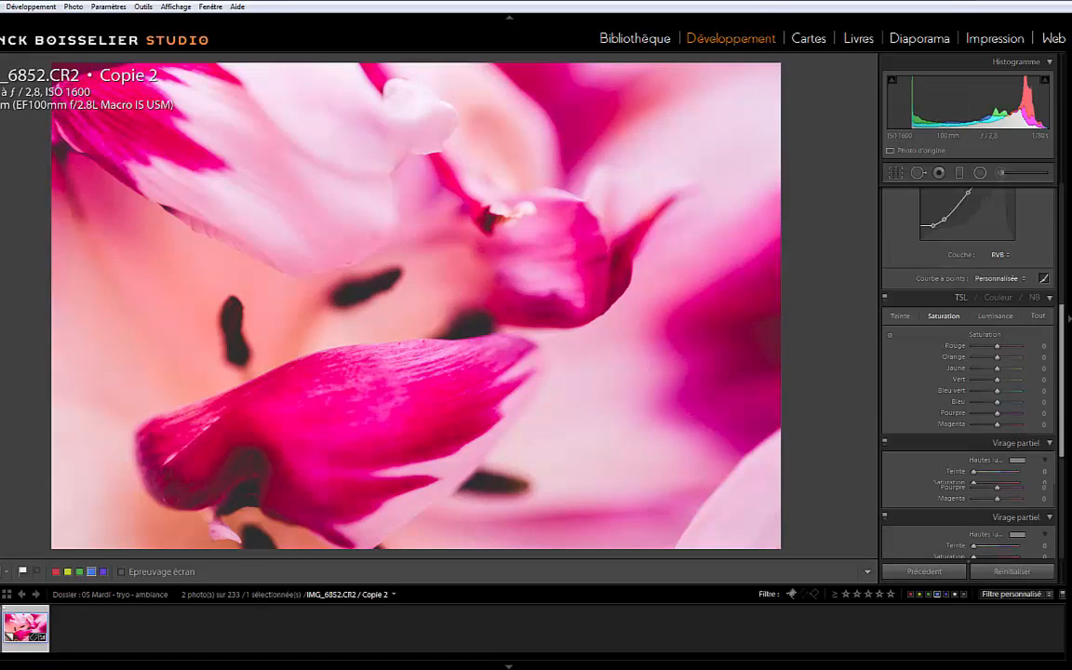
left_click_drag(996, 346, 982, 346)
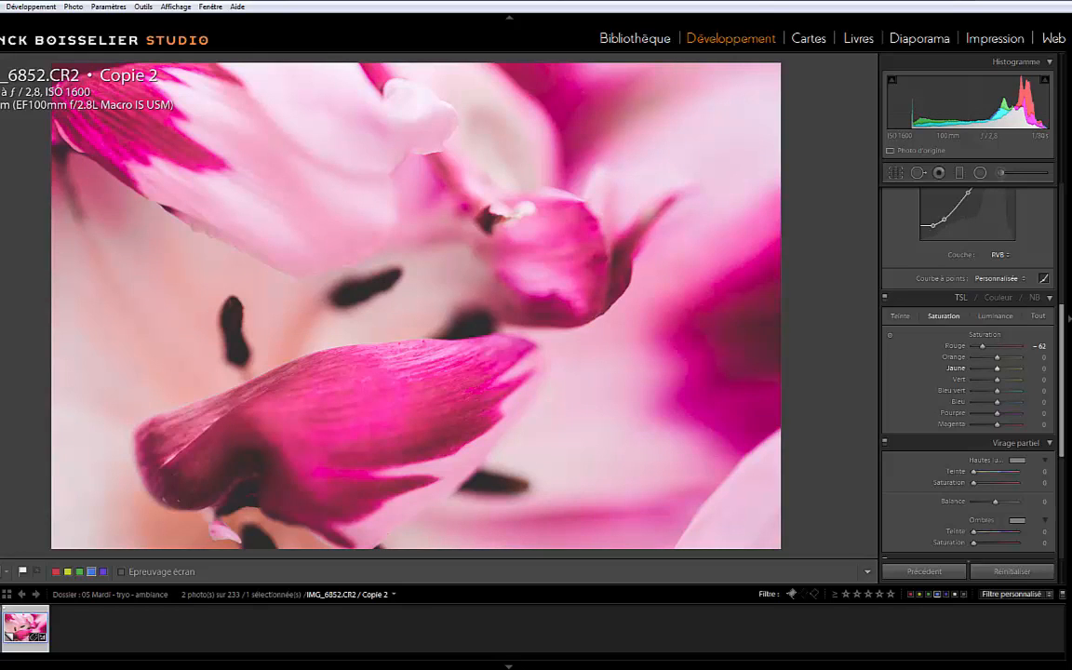
Try a warm split-toning tint on the highlights with hue 11 and saturation 24
scroll(968, 372, "down", 3)
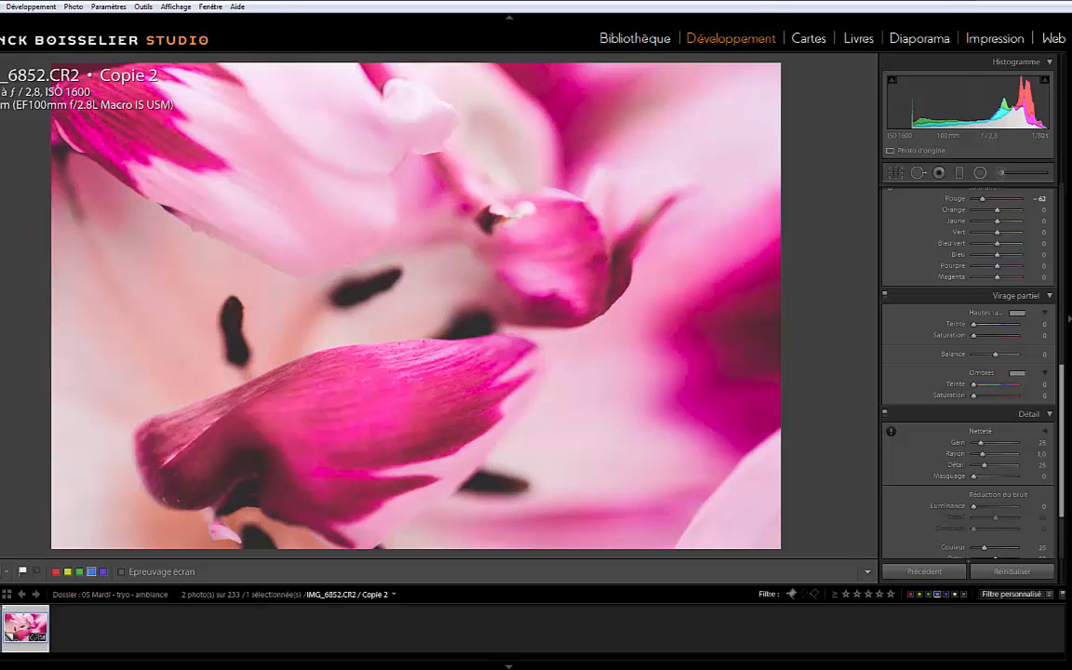
left_click_drag(974, 336, 975, 336)
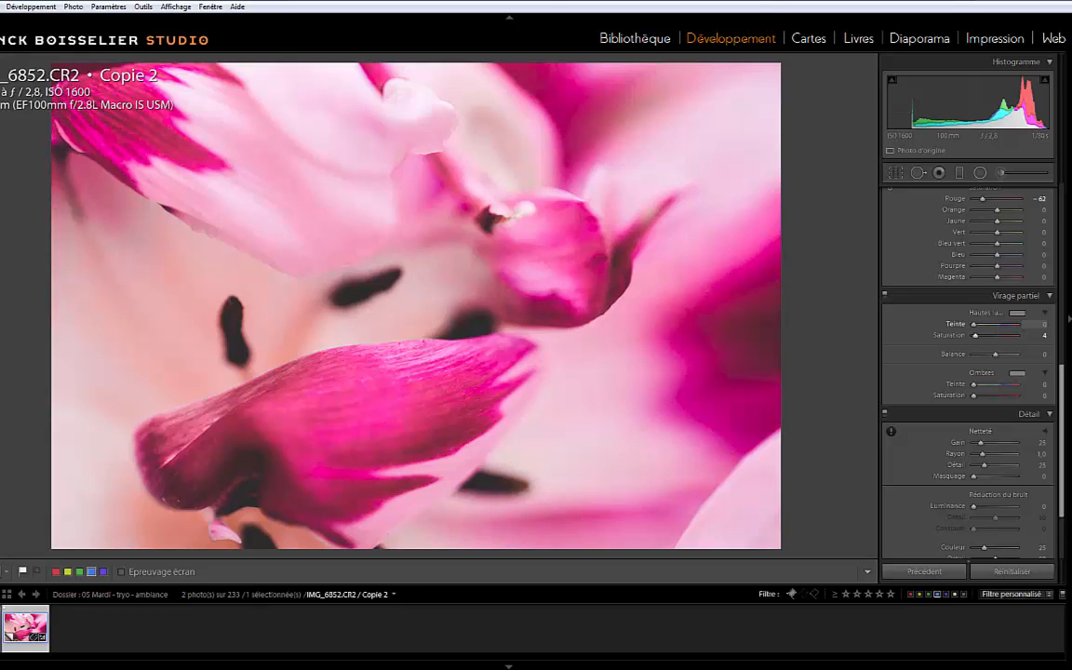
left_click(1017, 313)
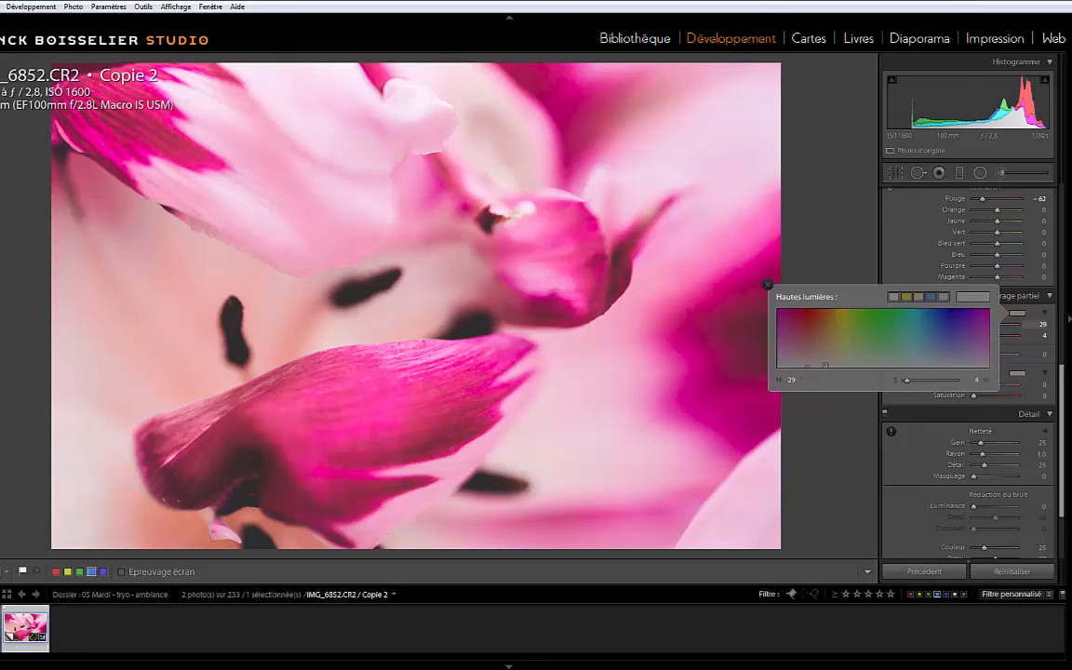
left_click_drag(824, 365, 812, 368)
left_click(767, 285)
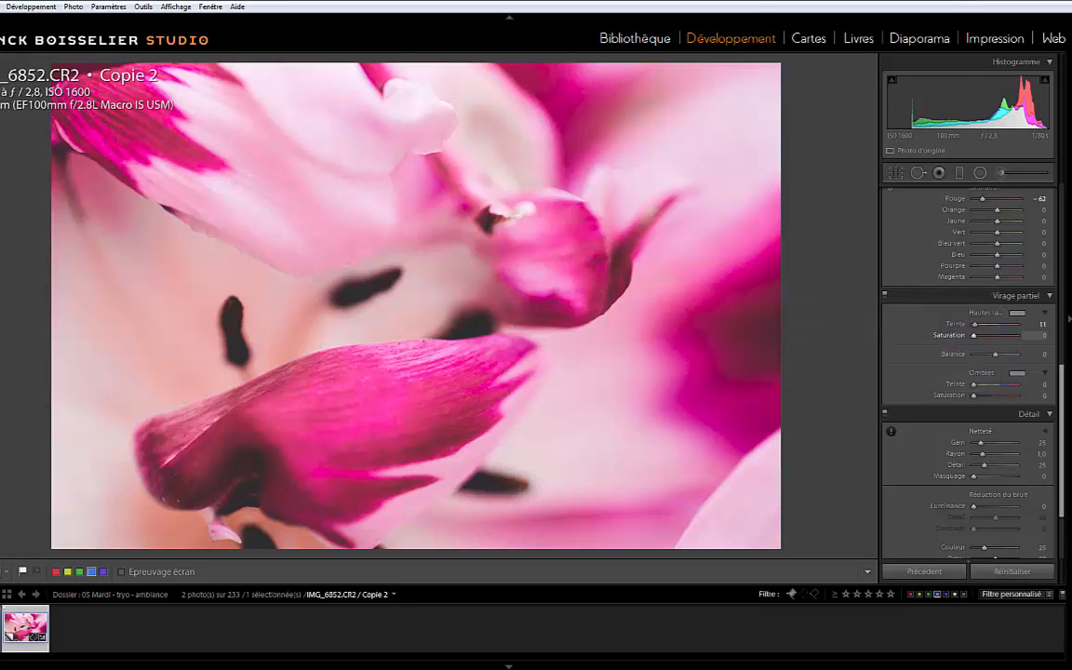
mouse_move(973, 336)
left_mouse_down()
mouse_move(995, 336)
mouse_move(985, 336)
left_mouse_up()
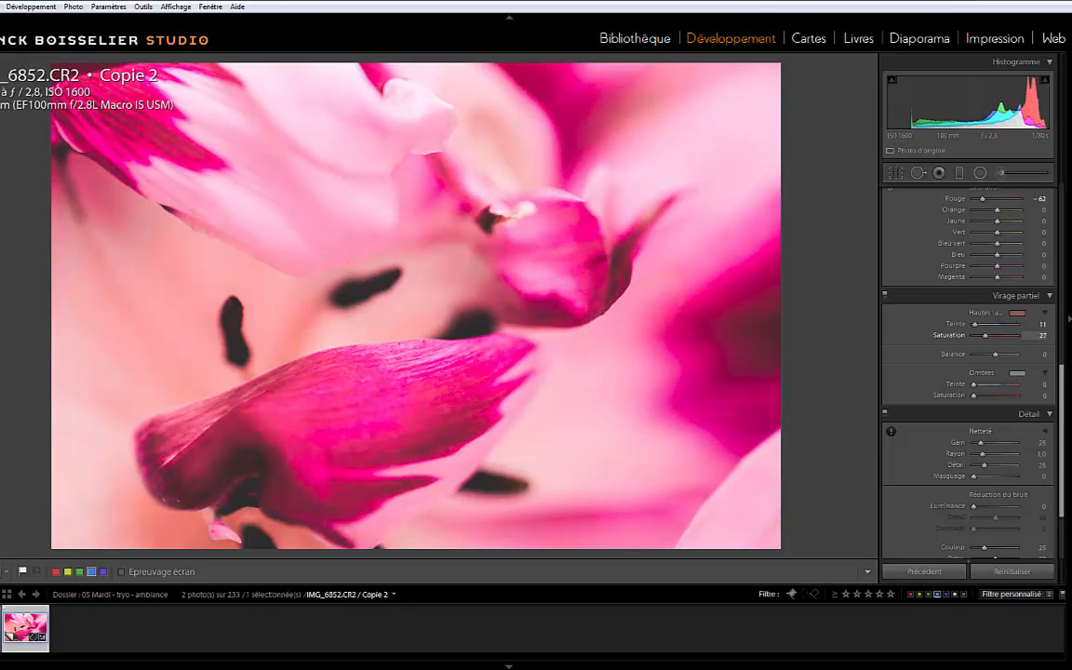
left_click_drag(986, 336, 985, 336)
Tint the highlights green-cyan in split toning with hue 157 and saturation 8
left_click(1017, 313)
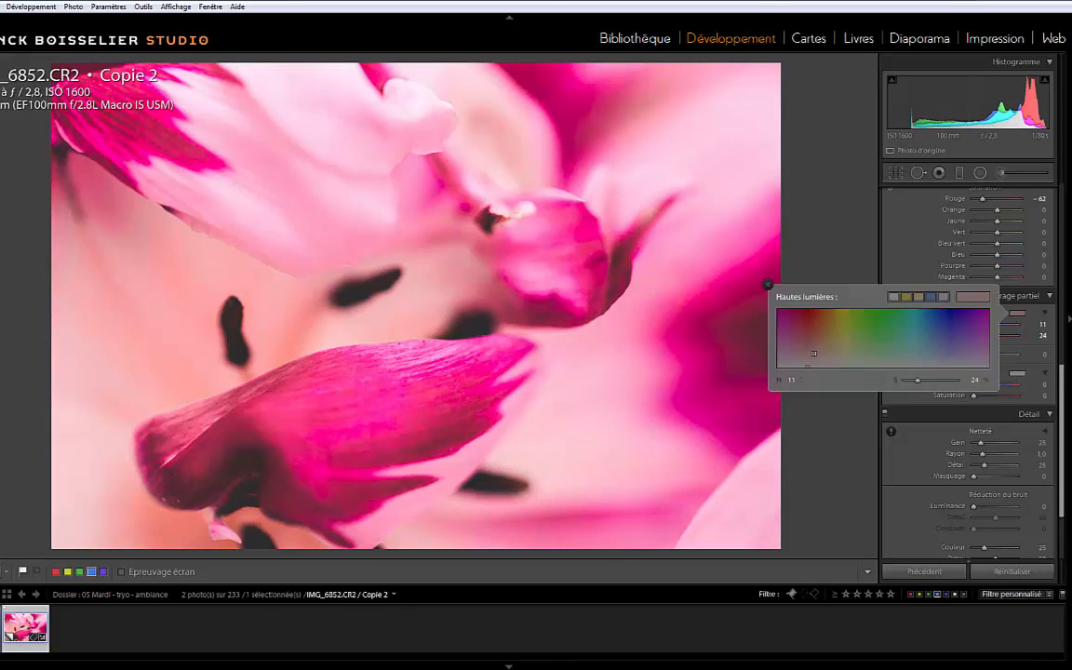
left_click_drag(813, 352, 900, 365)
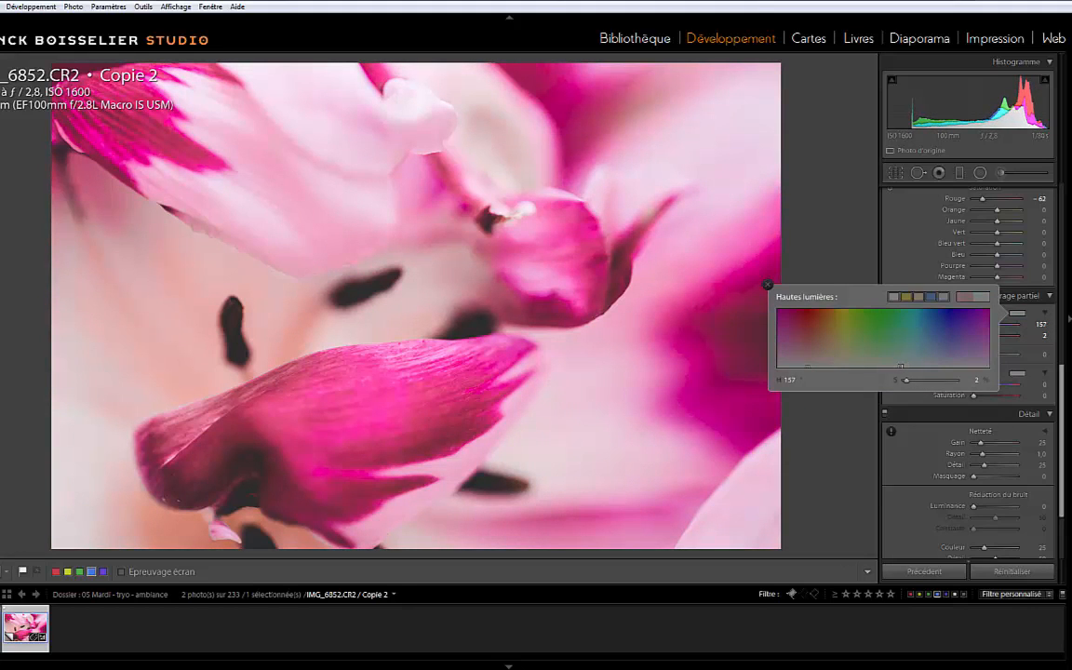
left_click(768, 283)
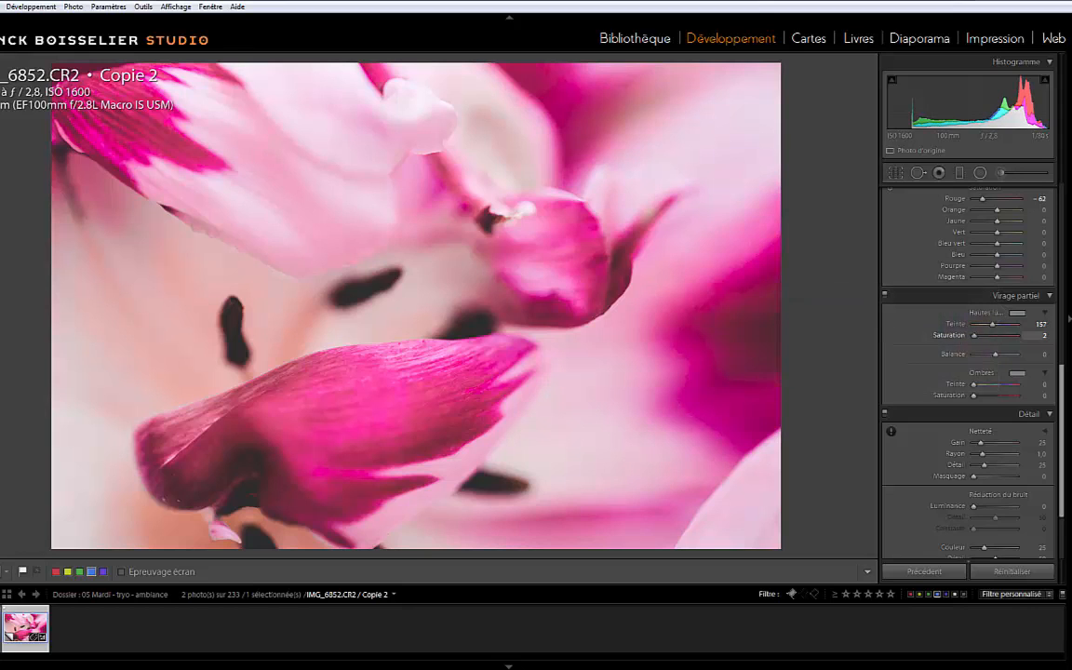
left_click_drag(974, 336, 983, 336)
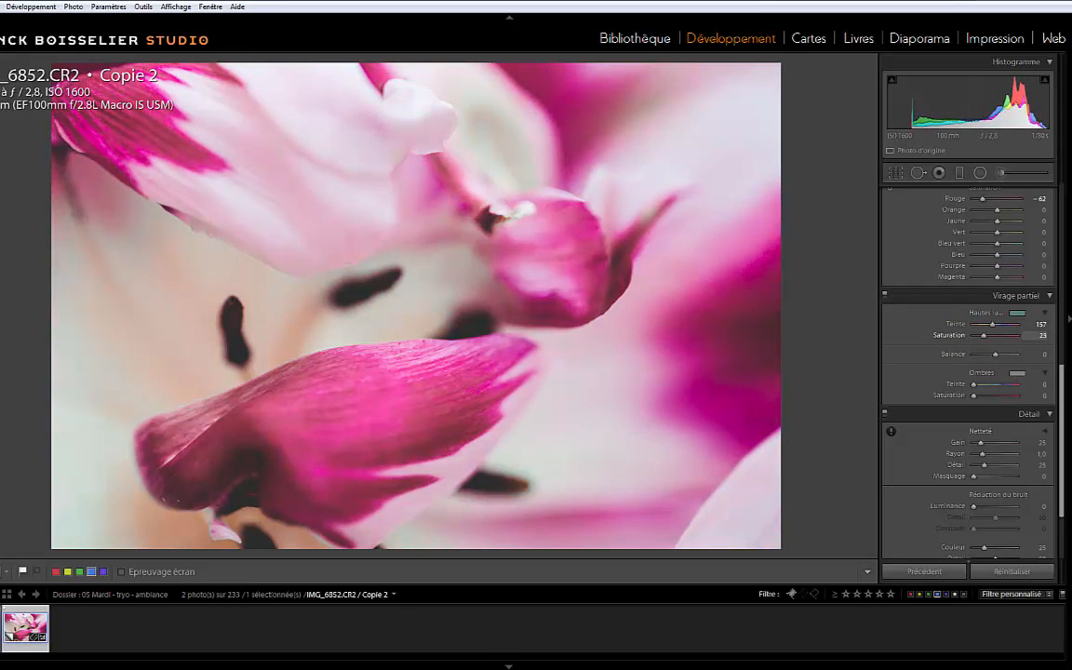
left_click_drag(983, 336, 976, 336)
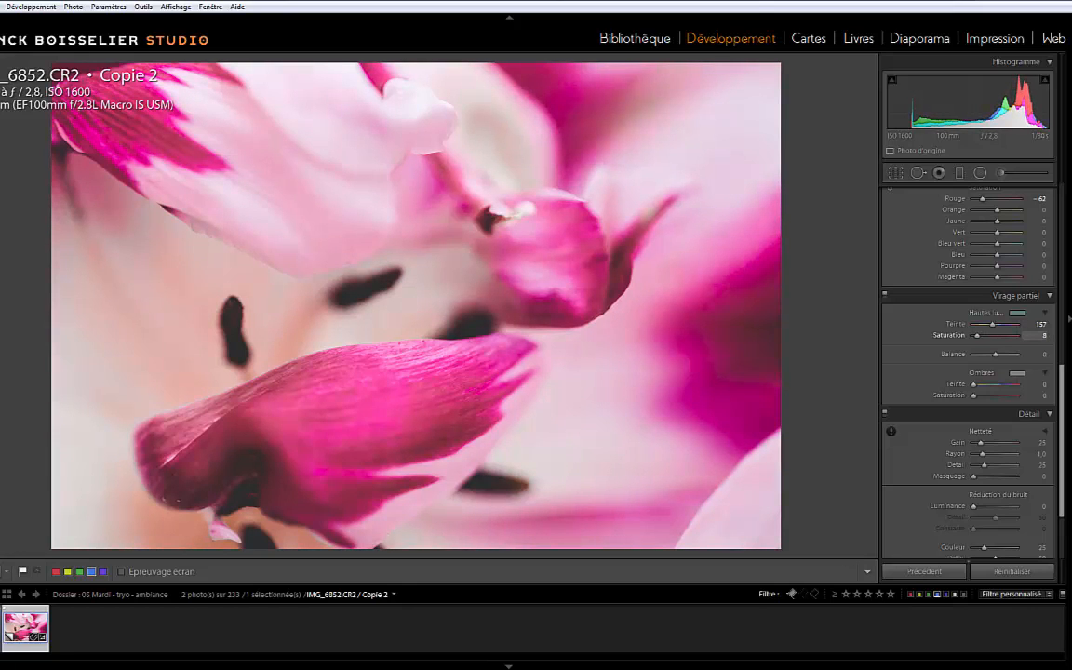
Tint the shadows red in split toning with hue 12 and saturation 59
left_click(1017, 373)
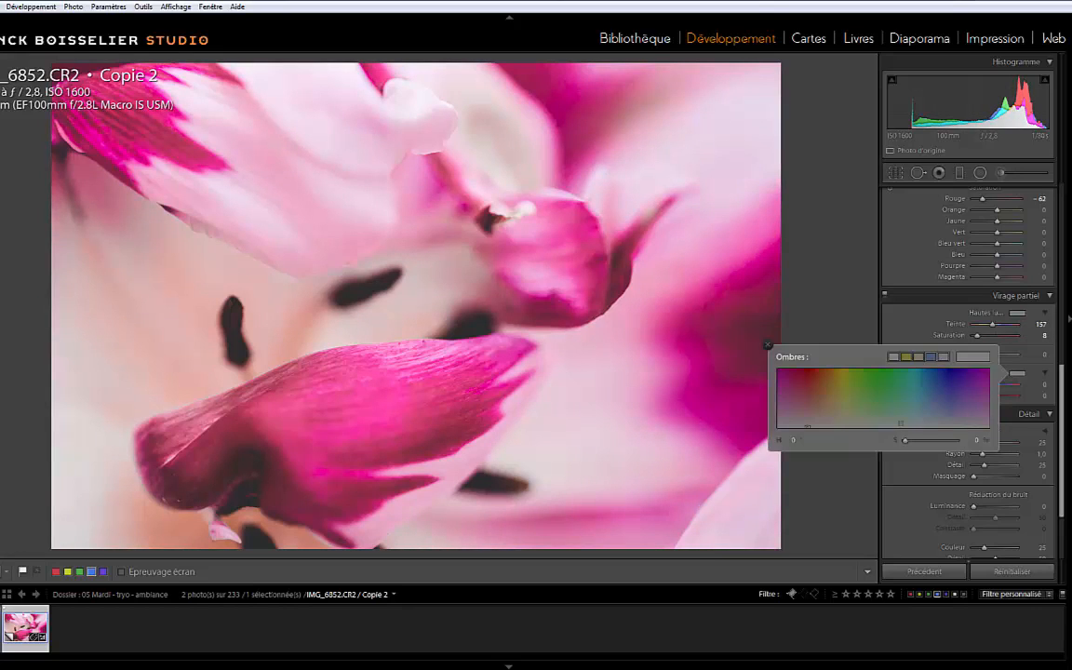
left_click(935, 399)
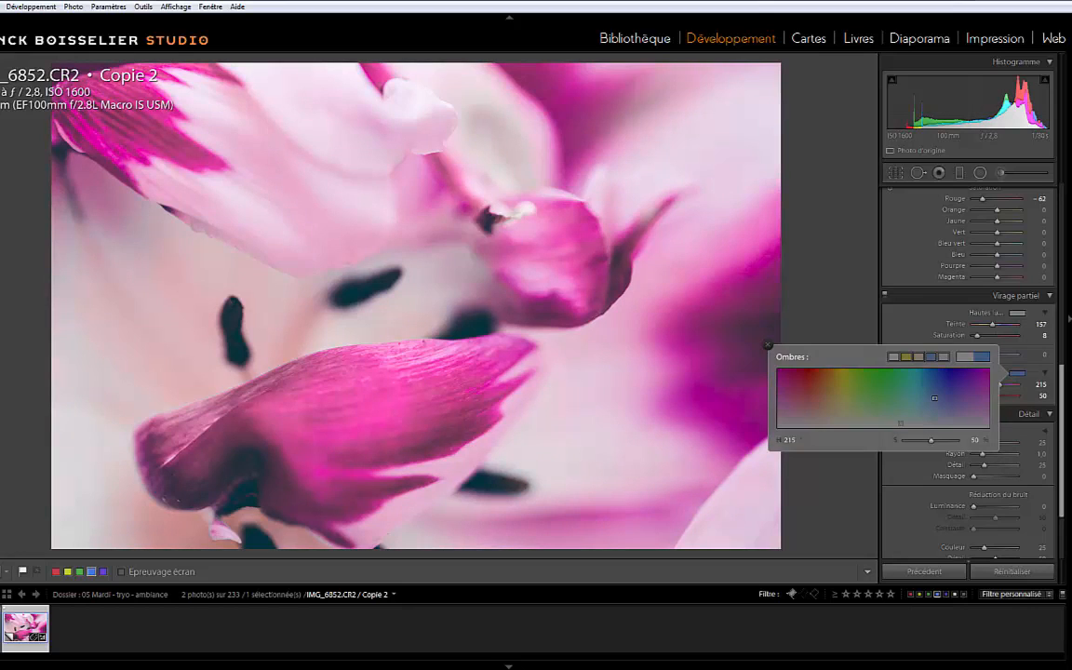
mouse_move(934, 398)
left_mouse_down()
mouse_move(857, 427)
mouse_move(813, 428)
left_mouse_up()
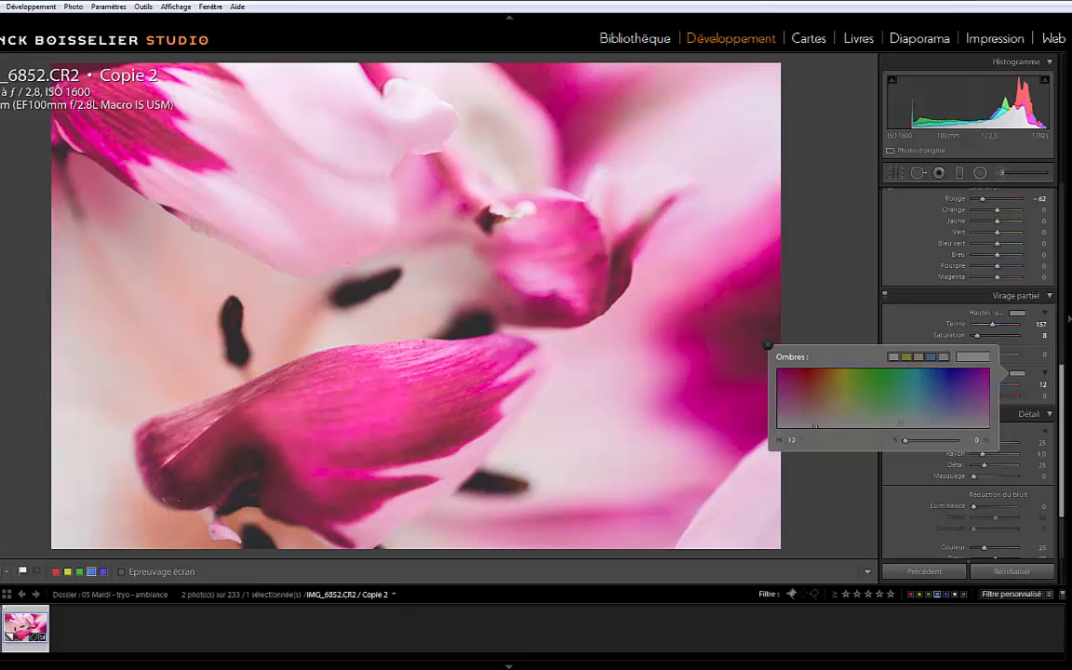
left_click(767, 346)
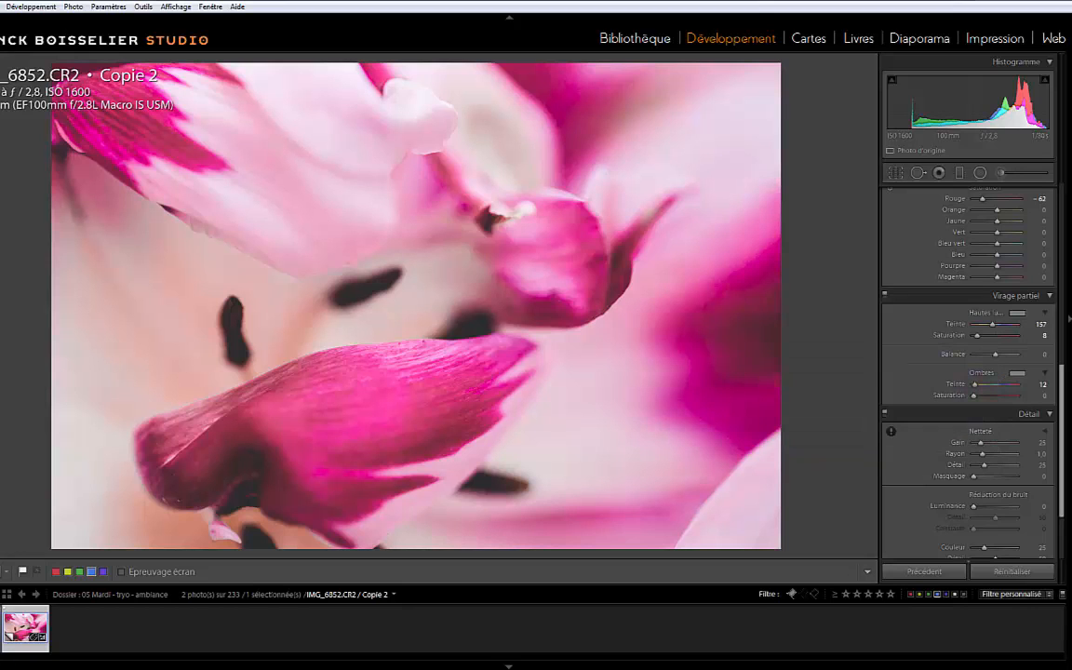
left_click_drag(974, 396, 1002, 396)
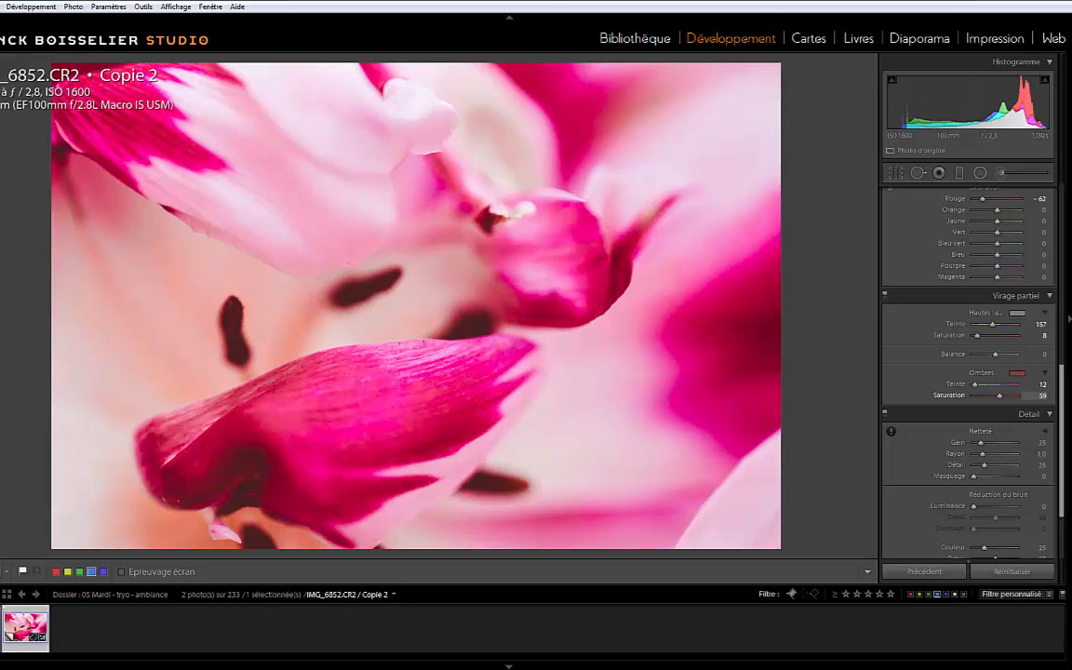
Refine the split toning with shadow saturation 53, balance +38 and highlight saturation 13
left_click_drag(997, 396, 996, 396)
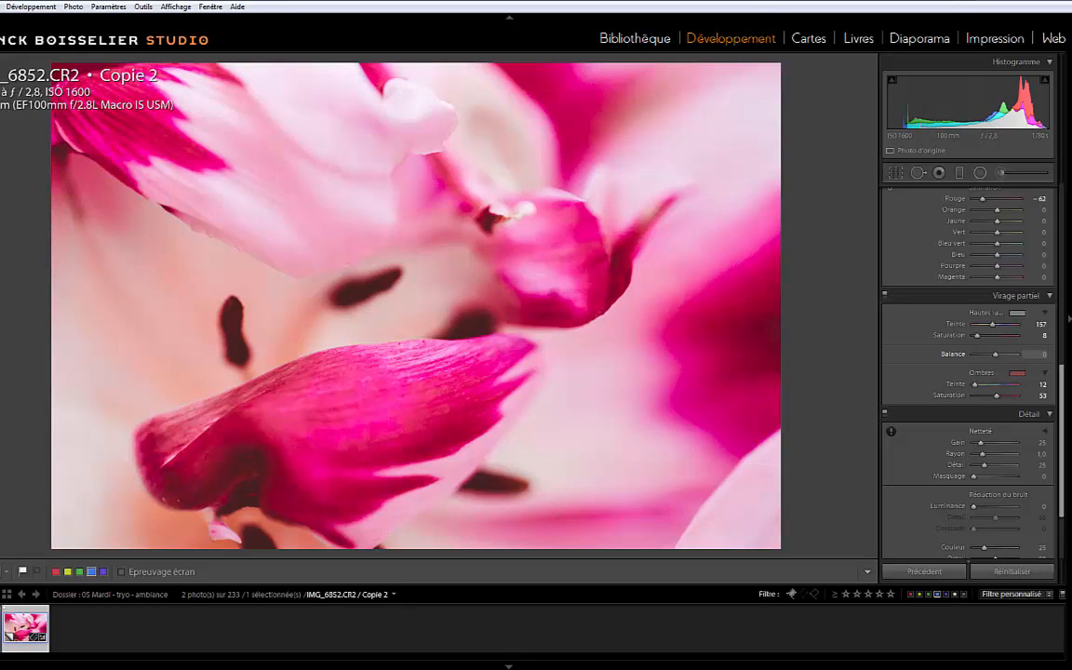
left_click_drag(997, 355, 974, 354)
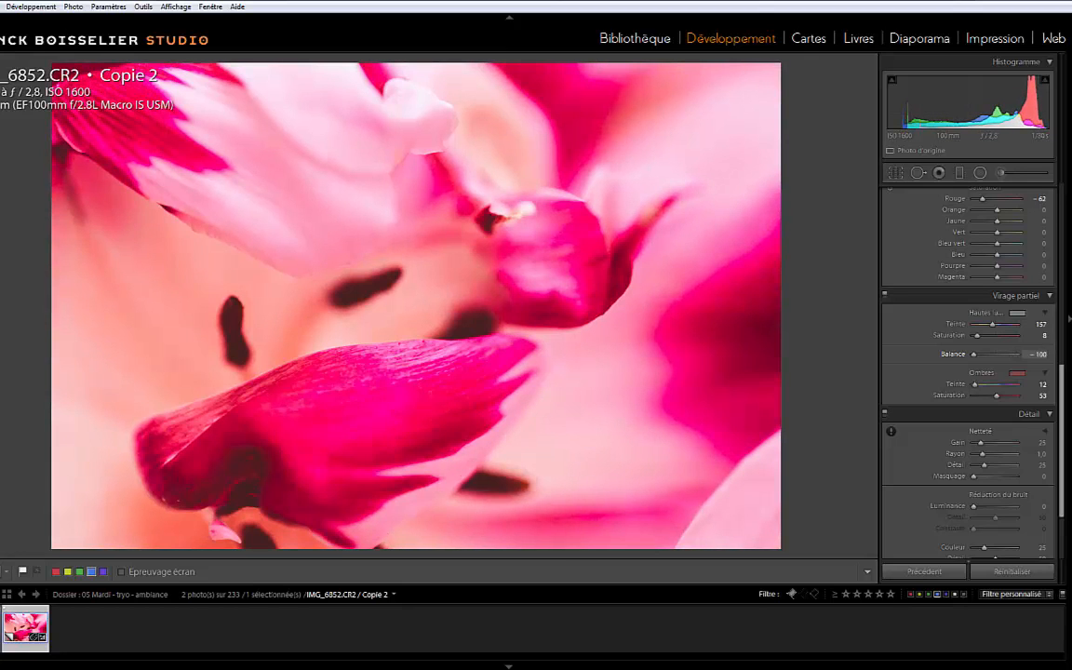
left_click_drag(973, 354, 1002, 355)
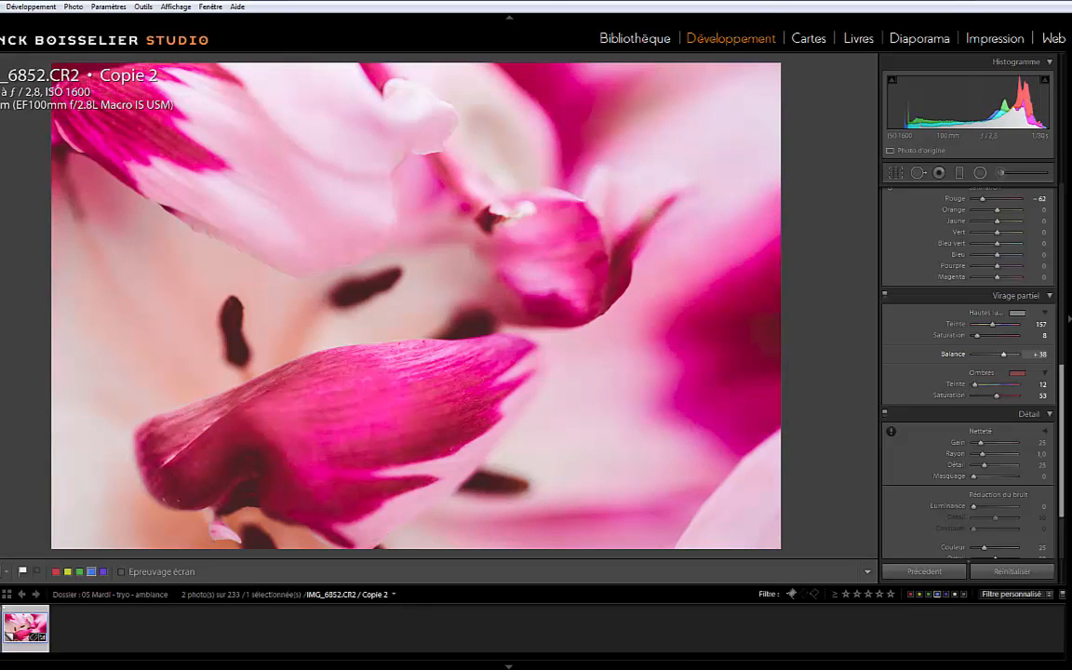
left_click_drag(976, 336, 979, 336)
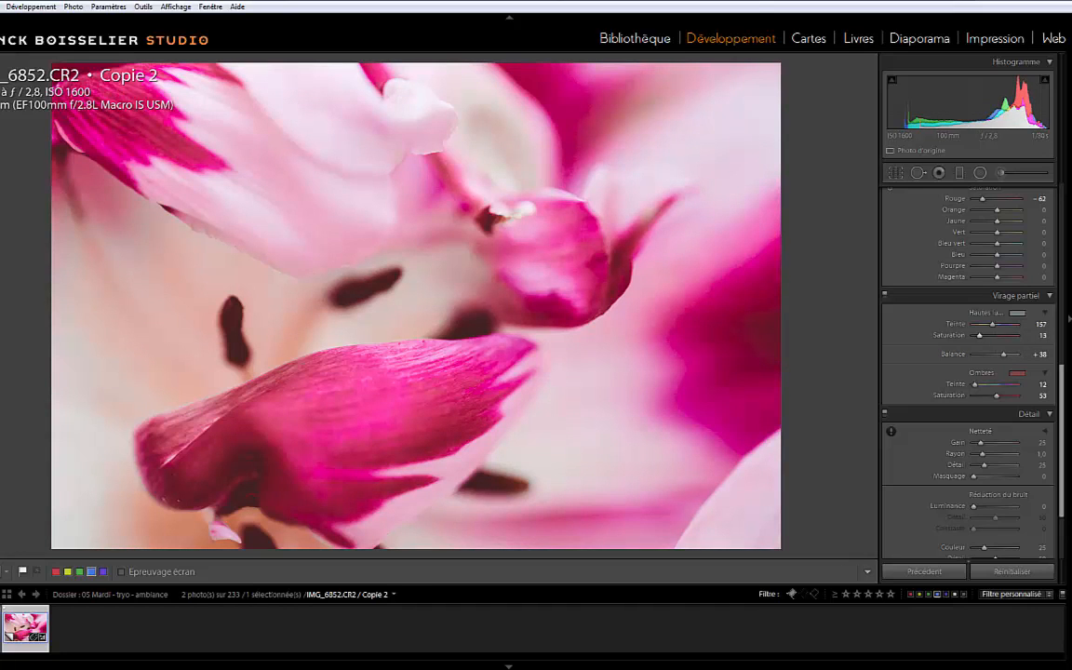
Set sharpening to amount 84 with masking 47, and noise reduction to luminance 23 and colour 40
scroll(967, 372, "down", 2)
left_click_drag(980, 369, 993, 401)
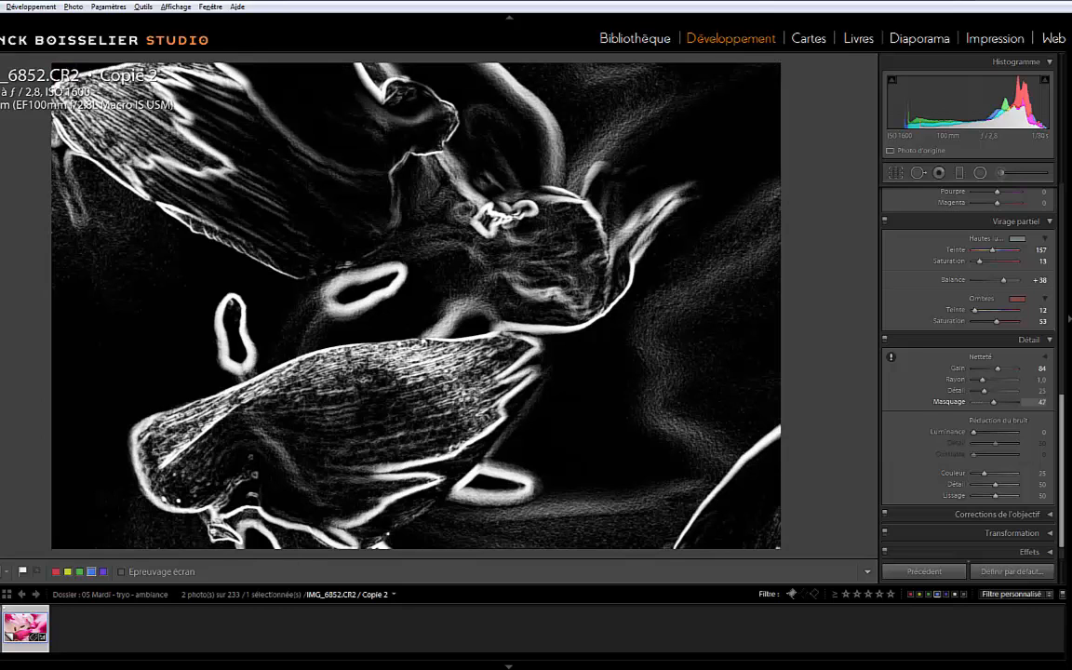
left_click_drag(994, 401, 993, 401)
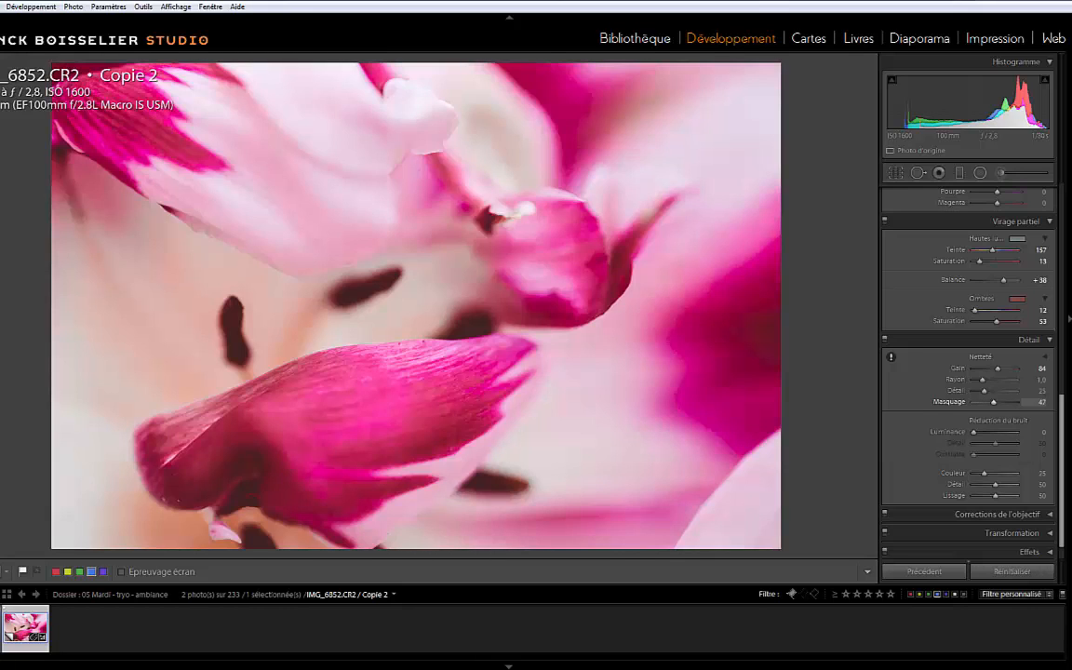
scroll(992, 406, "down", 1)
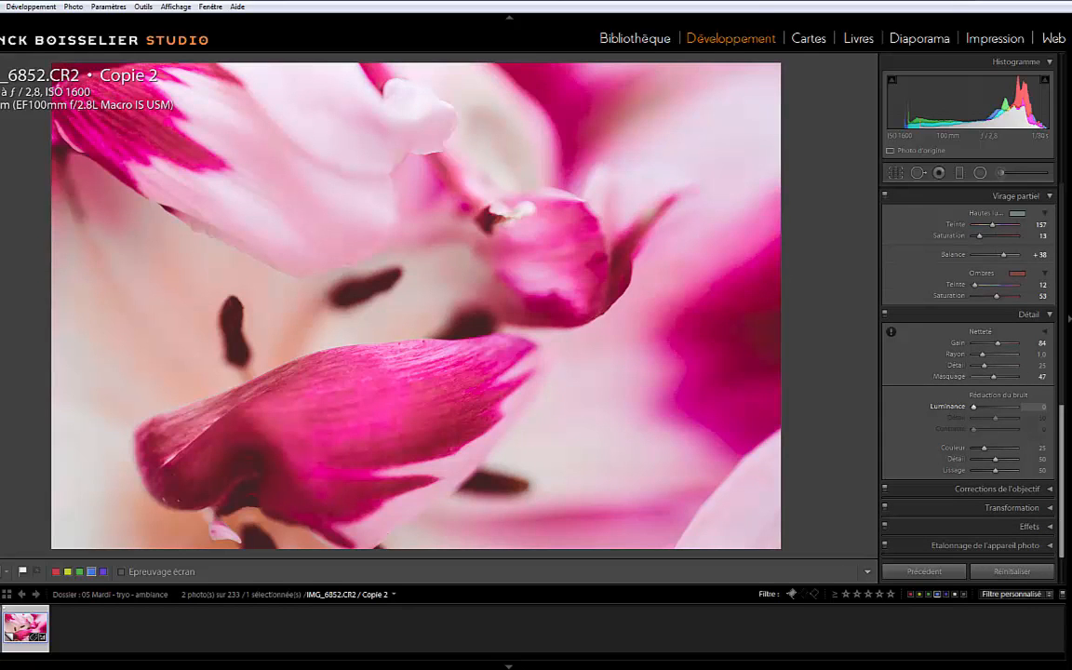
left_click_drag(973, 407, 983, 407)
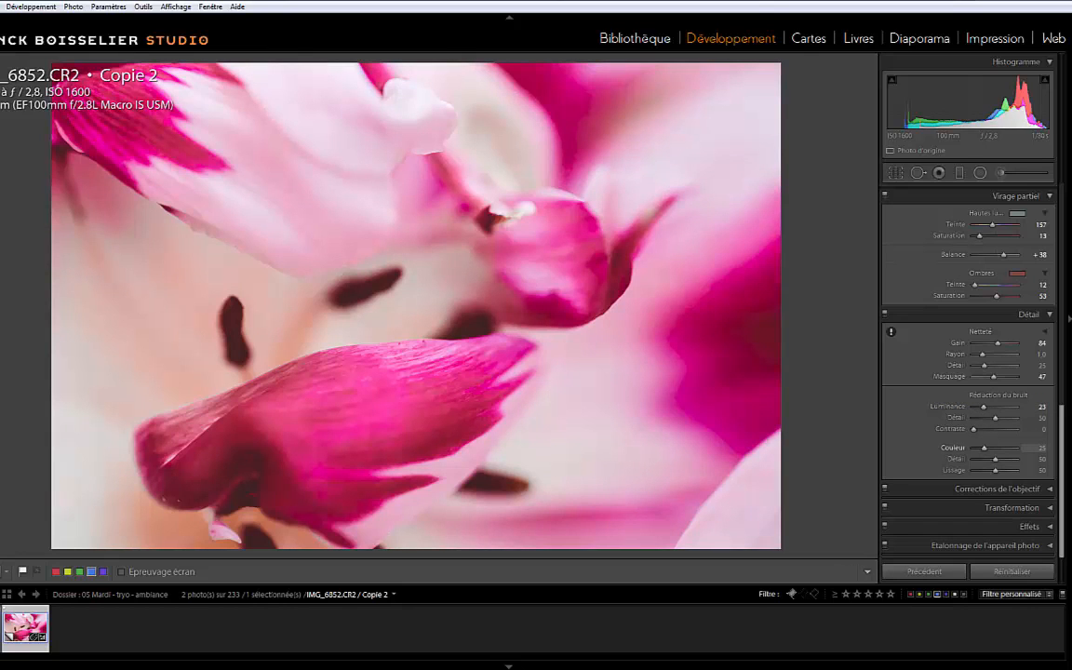
left_click_drag(984, 448, 987, 448)
Add a post-crop vignette with an amount of −15
left_click(1029, 526)
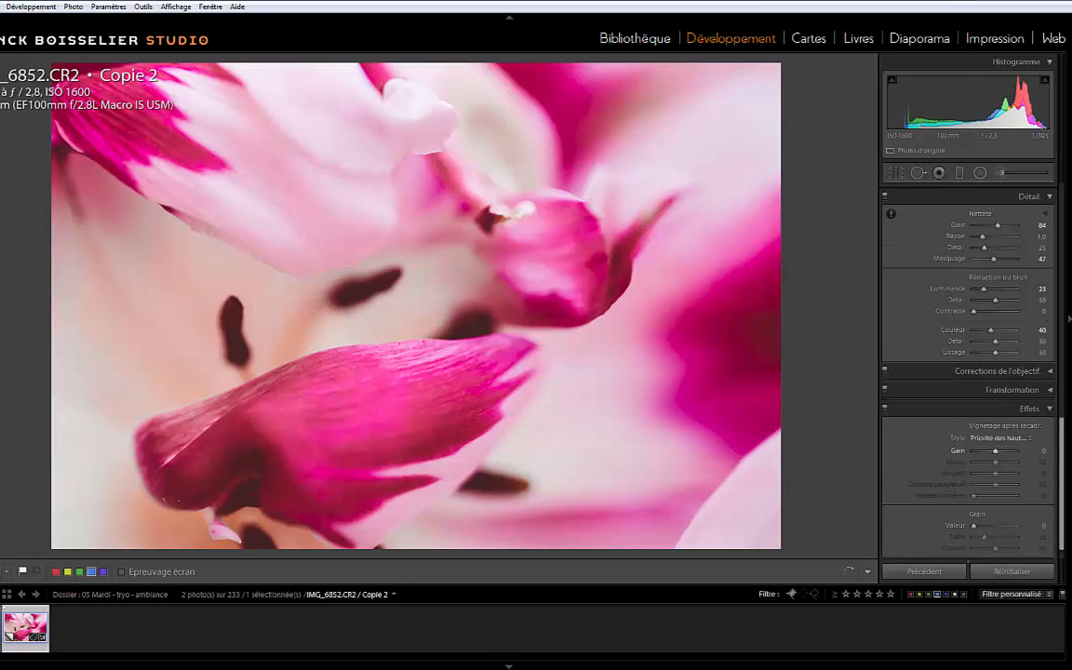
left_click_drag(995, 452, 992, 452)
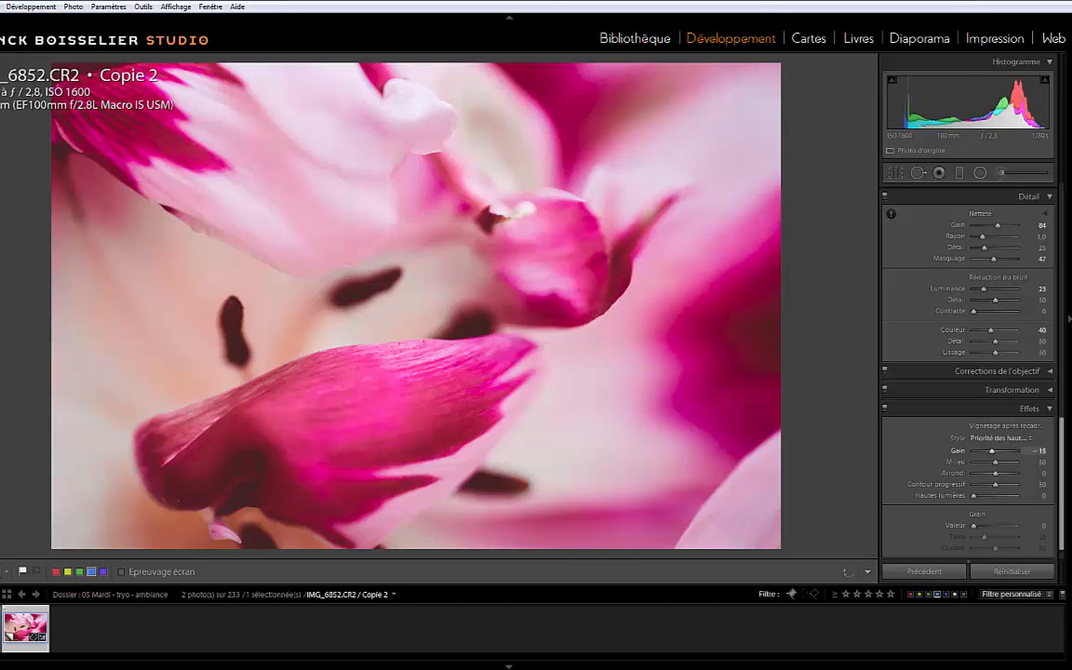
Add a tilted elliptical radial filter over the lower petal and set its exposure to 0.85
scroll(968, 373, "up", 10)
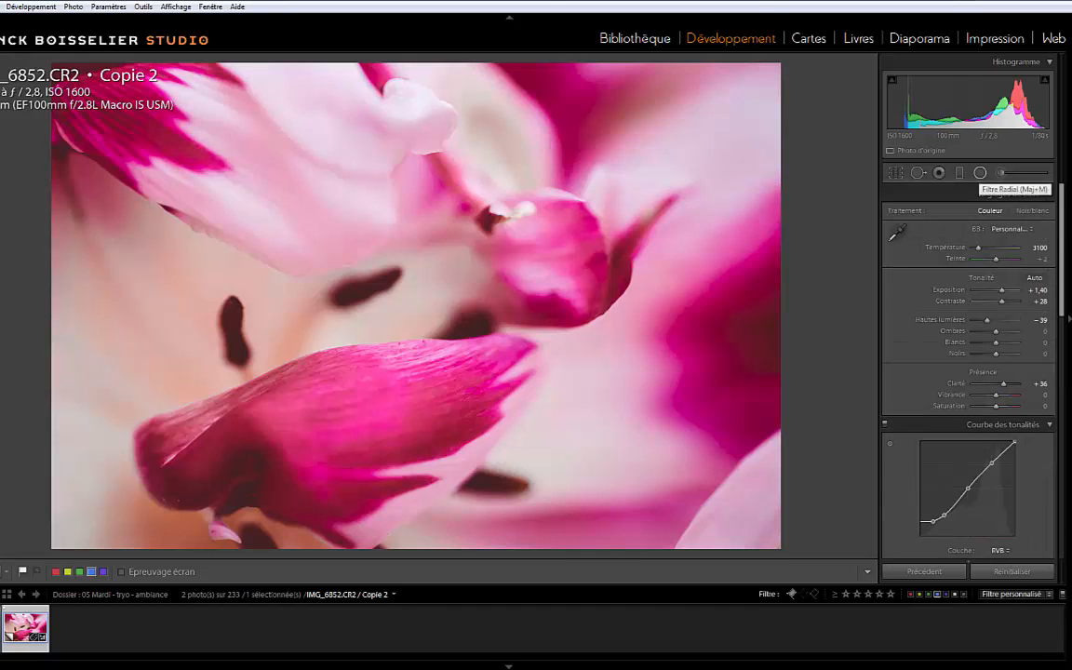
left_click(980, 173)
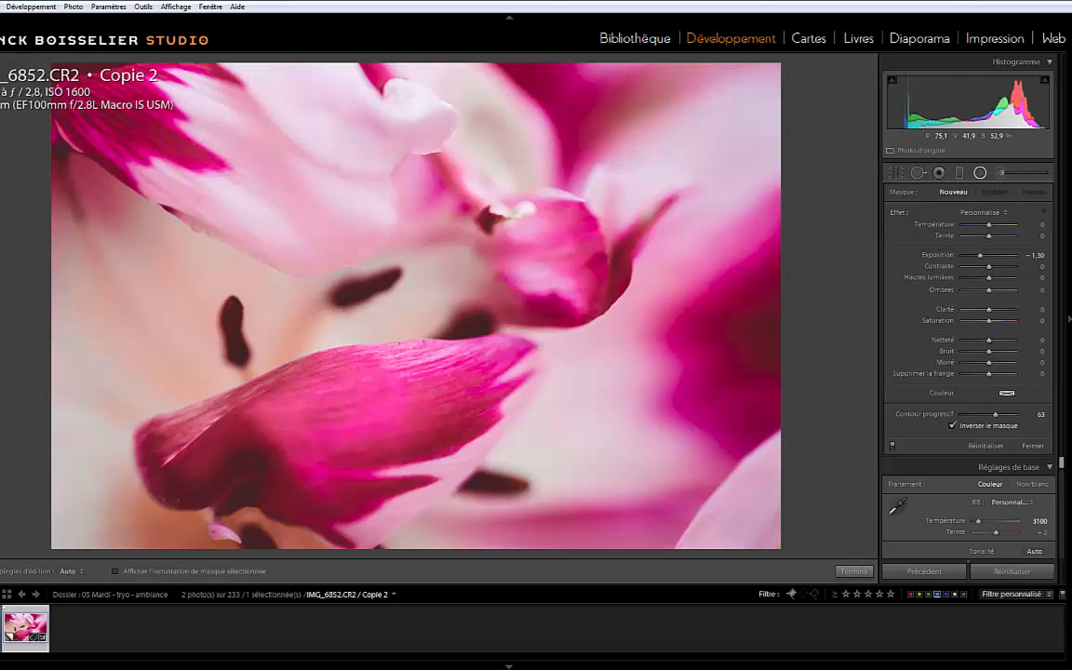
mouse_move(377, 376)
left_mouse_down()
mouse_move(566, 413)
mouse_move(569, 336)
left_mouse_up()
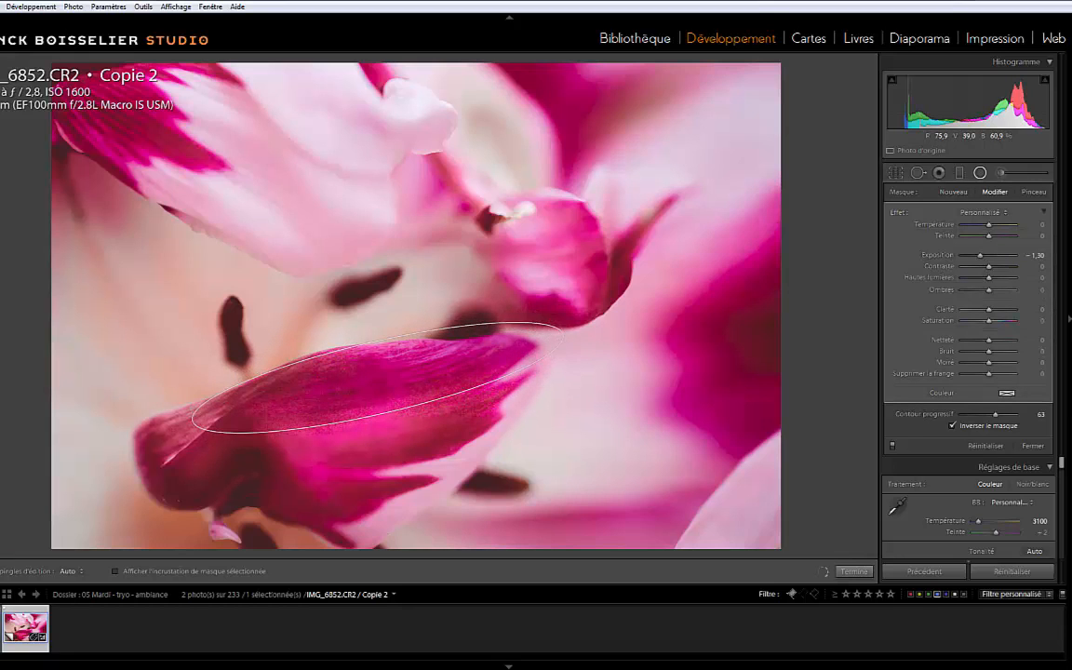
left_click_drag(376, 376, 338, 406)
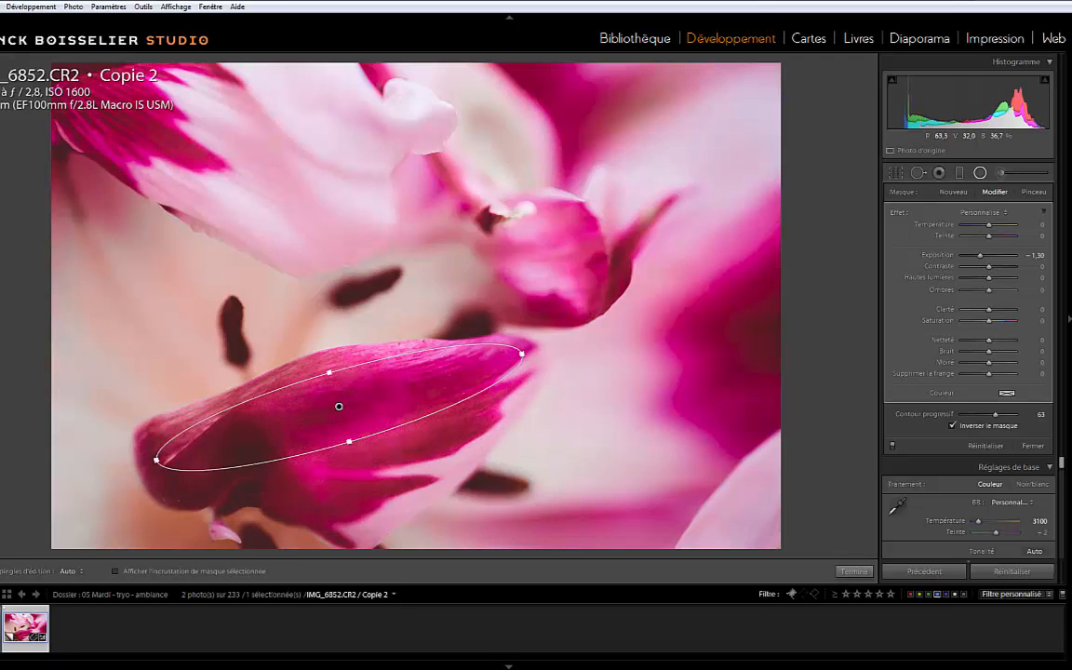
left_click_drag(166, 432, 178, 475)
left_click_drag(339, 406, 309, 403)
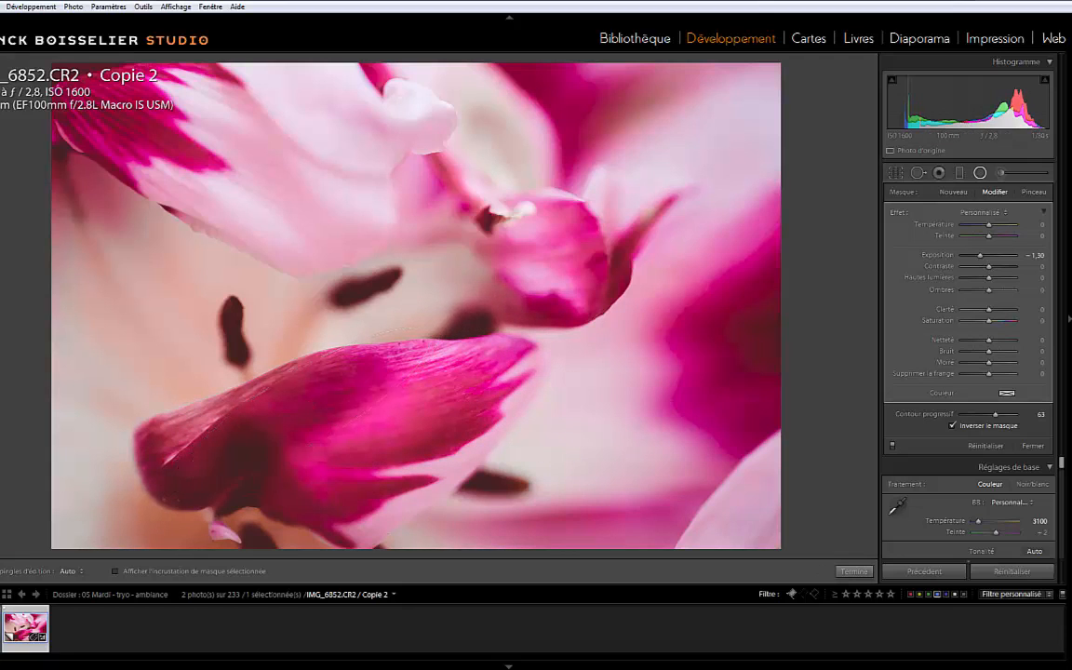
left_click_drag(980, 255, 993, 255)
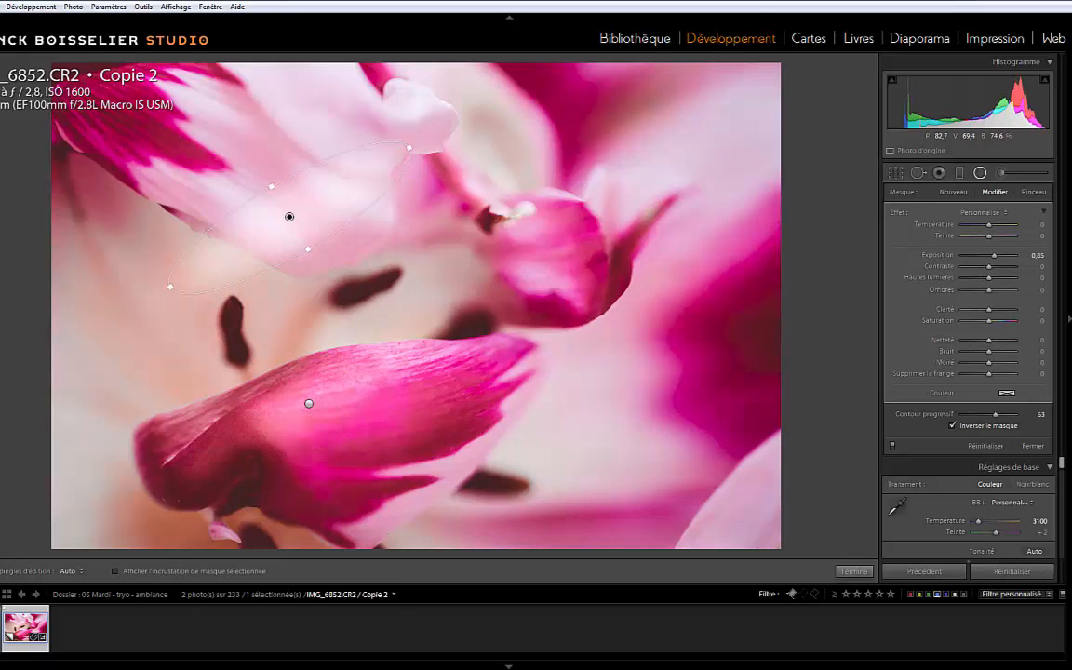
Reshape the second radial filter over the large upper petal and set exposure 0.35, contrast 93 and clarity 100
left_click_drag(414, 147, 420, 270)
left_click_drag(303, 184, 330, 117)
left_click_drag(289, 217, 289, 182)
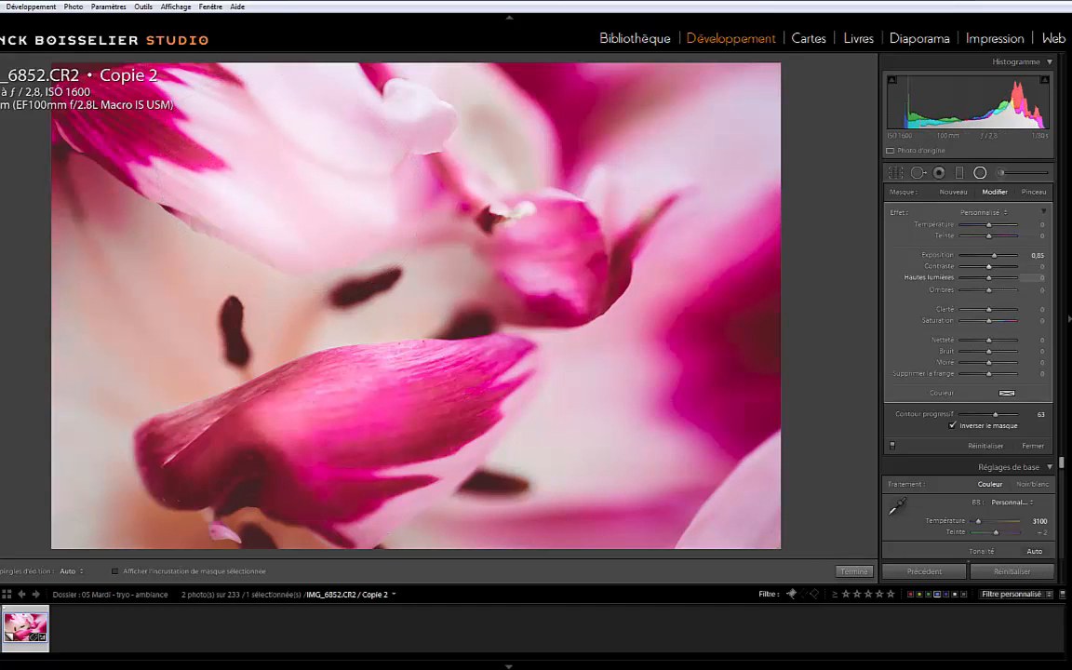
left_click_drag(988, 310, 1015, 310)
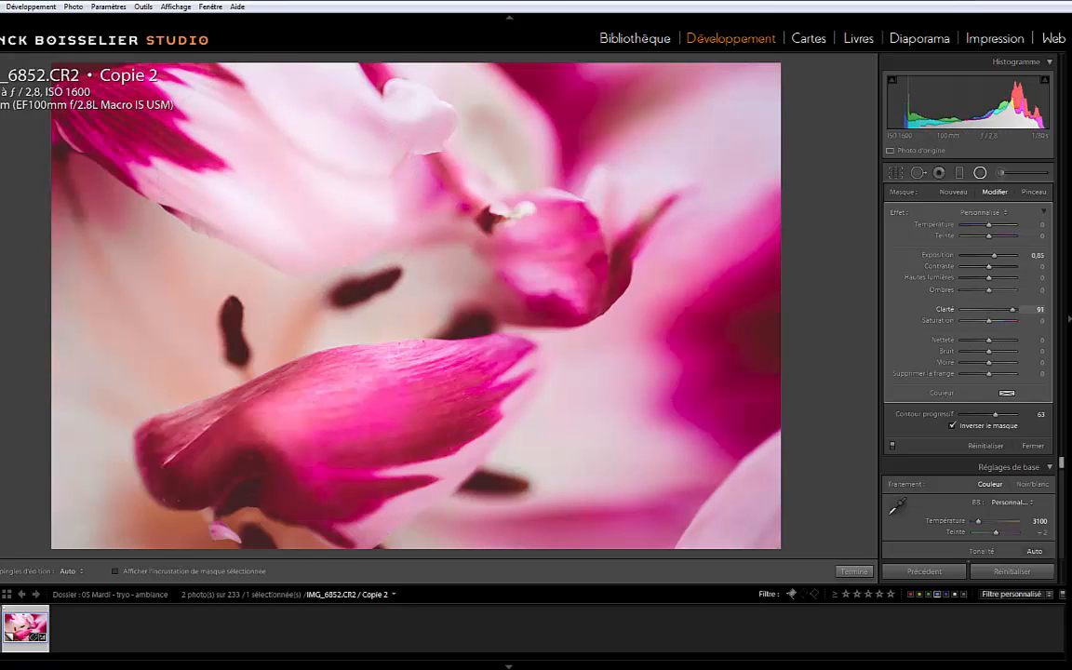
left_click_drag(988, 266, 1013, 266)
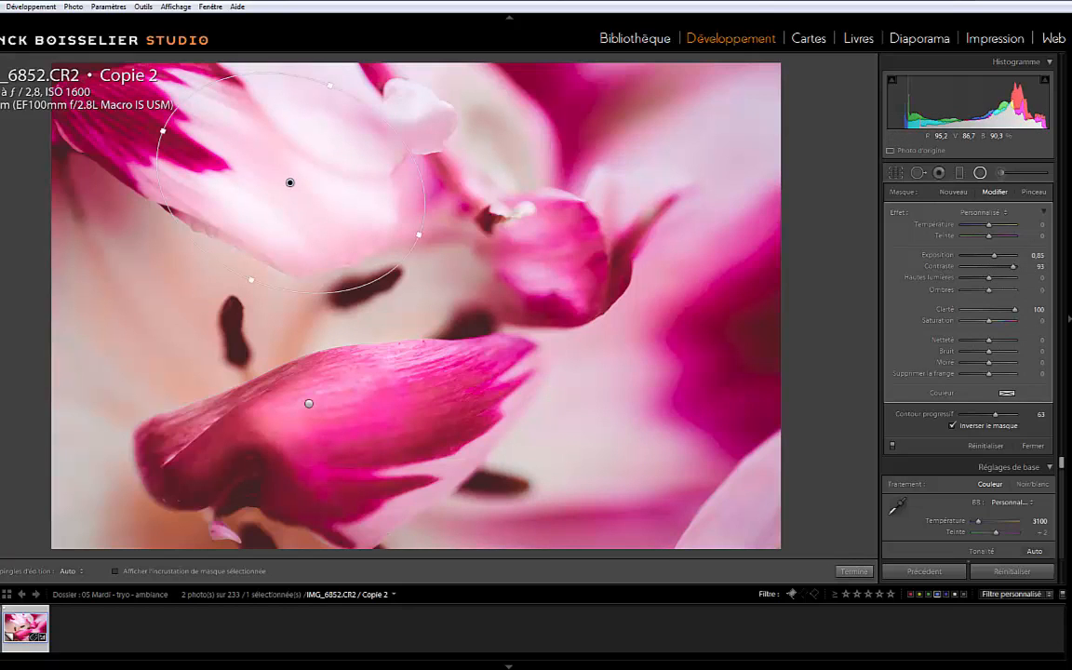
left_click_drag(994, 255, 990, 255)
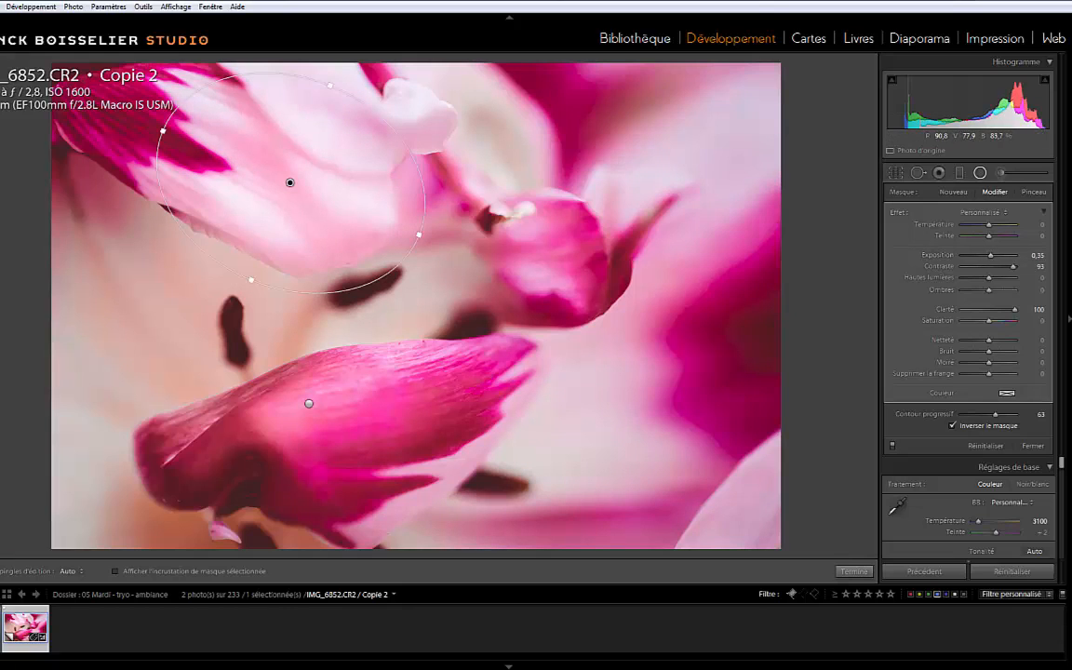
Set the lower petal's radial filter to clarity 53 and sharpness 42
left_click(309, 402)
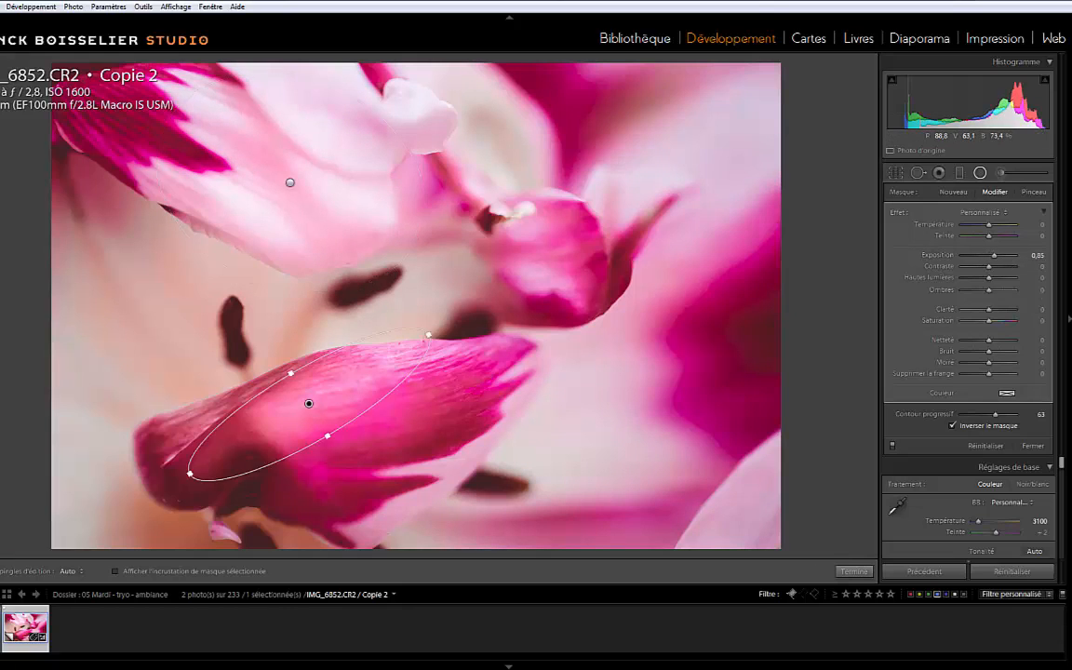
left_click_drag(988, 310, 998, 340)
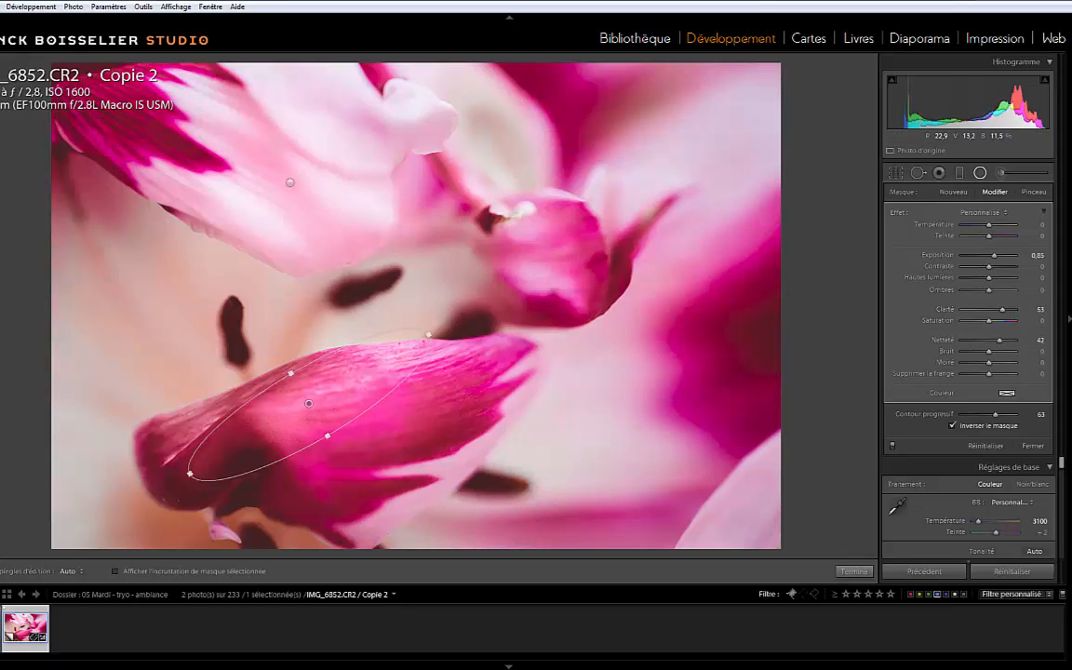
left_click(341, 299)
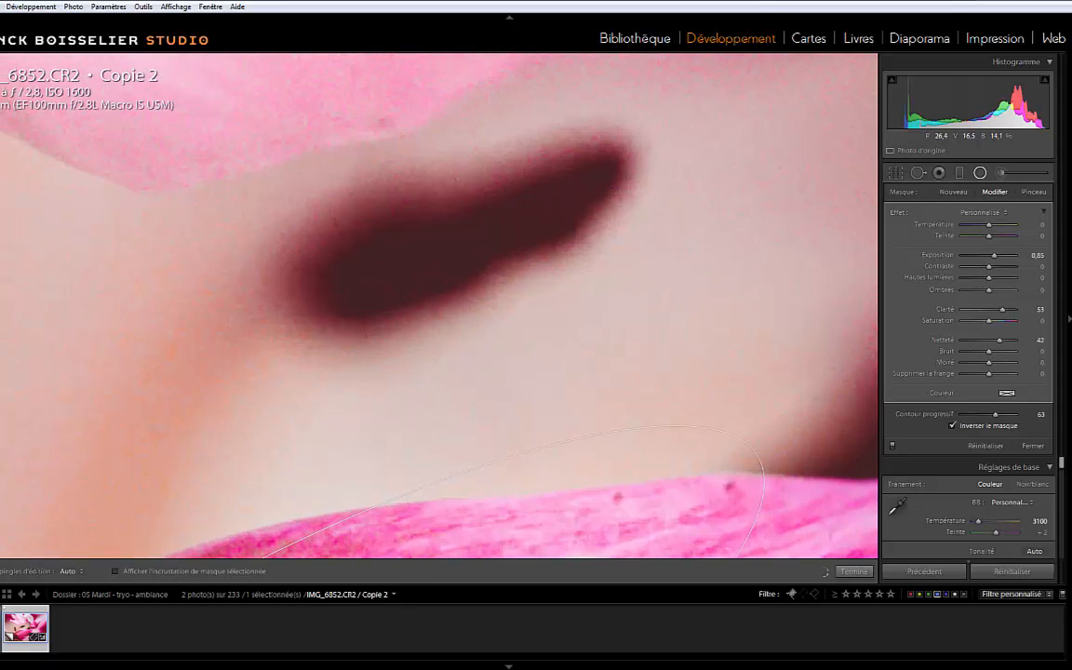
left_click_drag(294, 185, 408, 412)
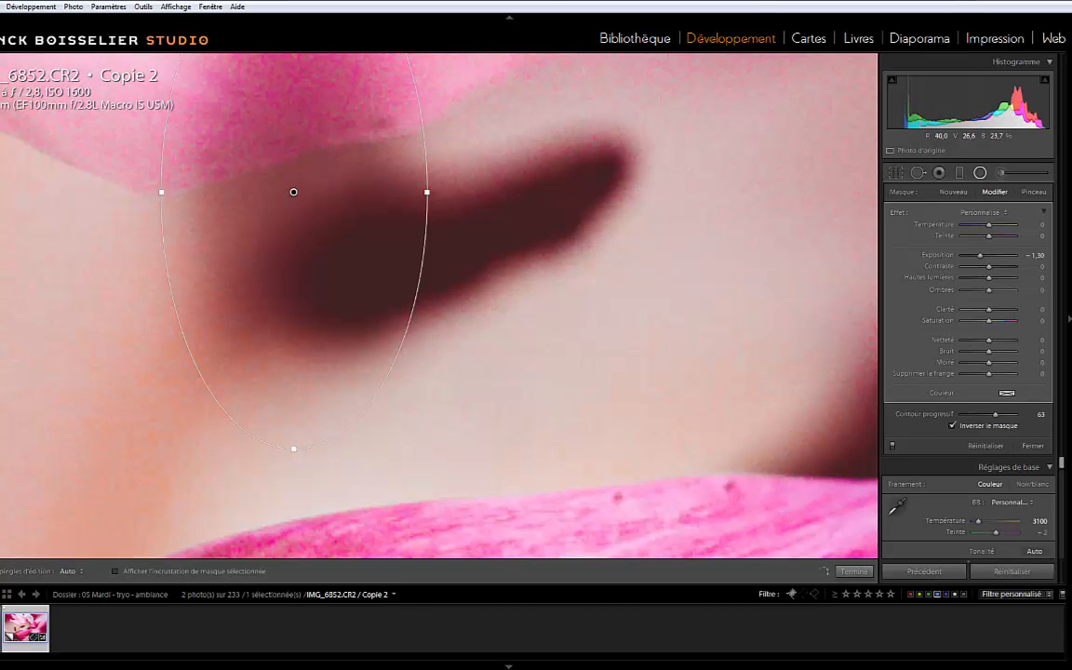
key("Delete")
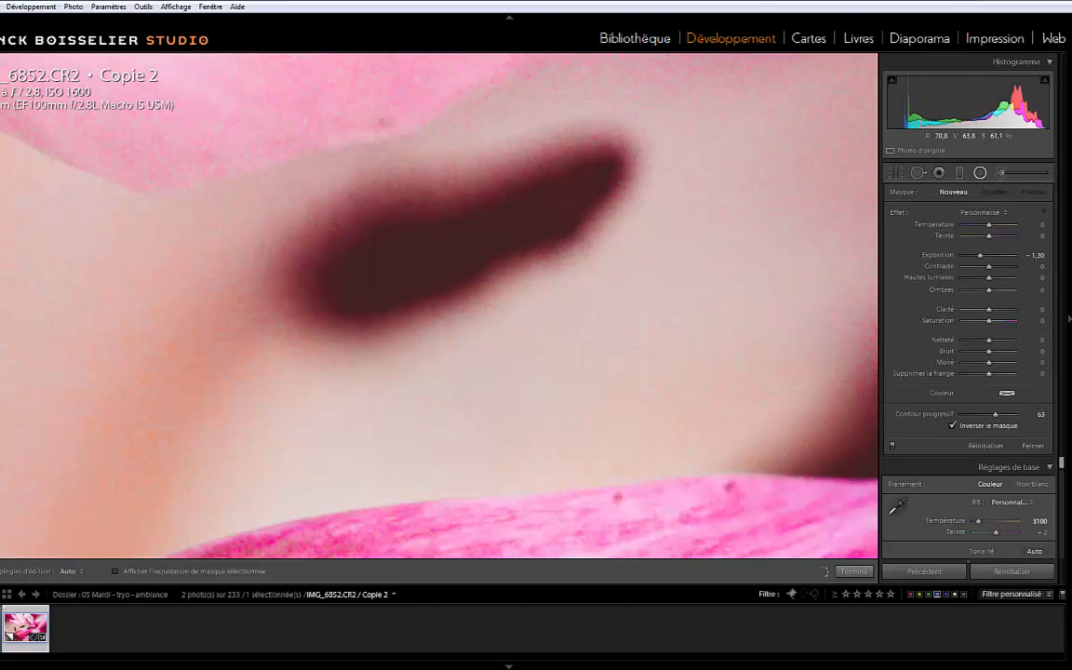
left_click_drag(279, 168, 502, 507)
left_click_drag(400, 232, 464, 412)
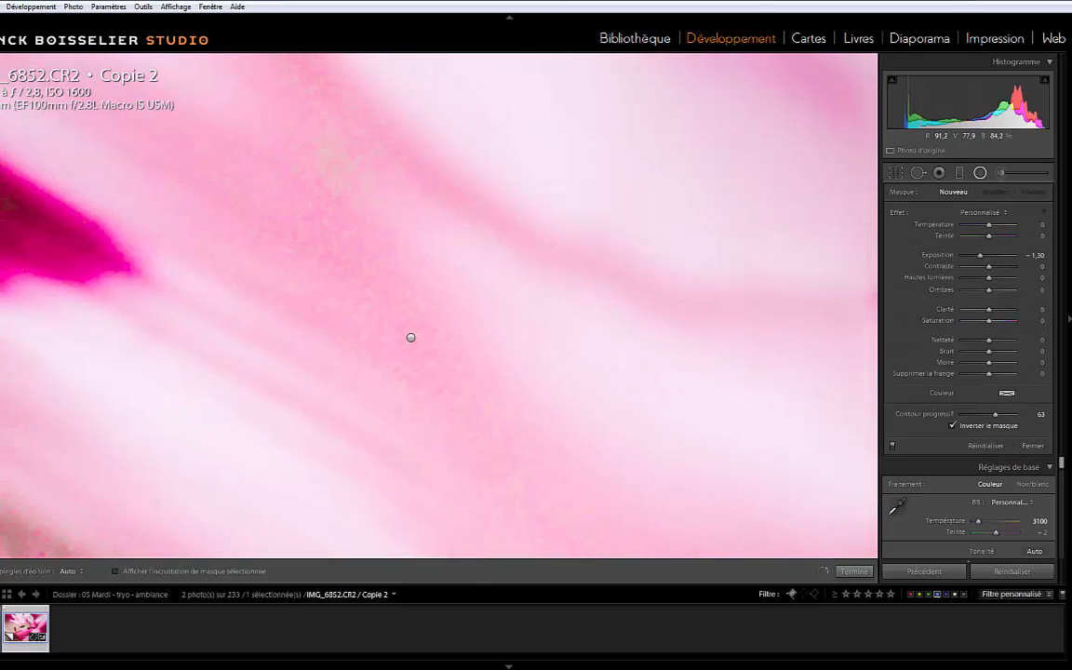
key("z")
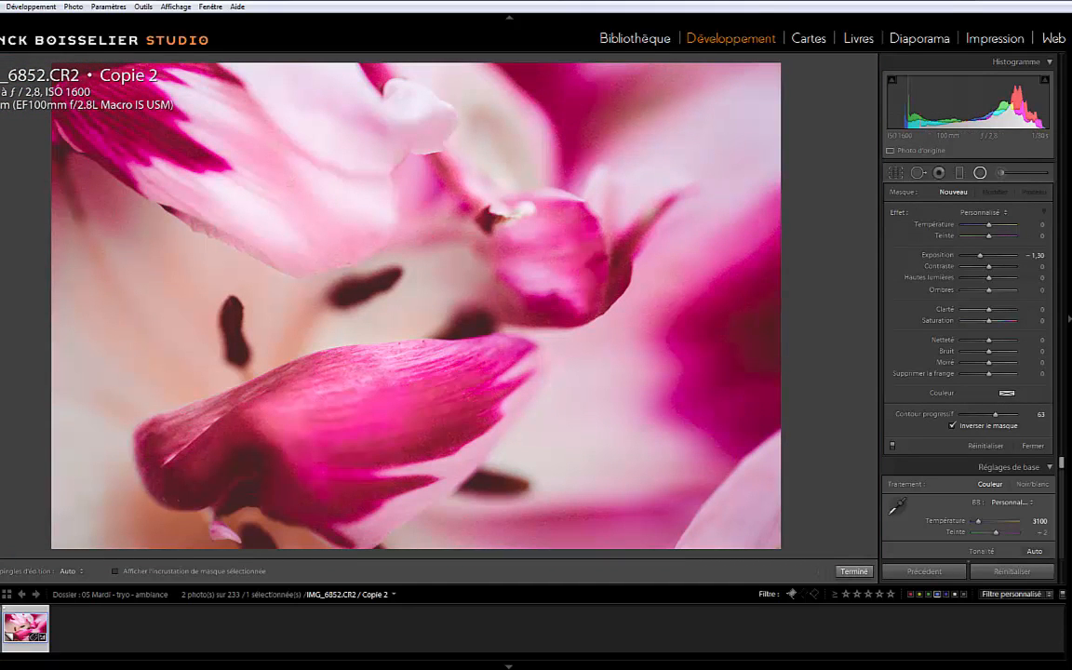
Finish the radial filter editing and set the photo's saturation to −23 and vibrance to +33
left_click(853, 570)
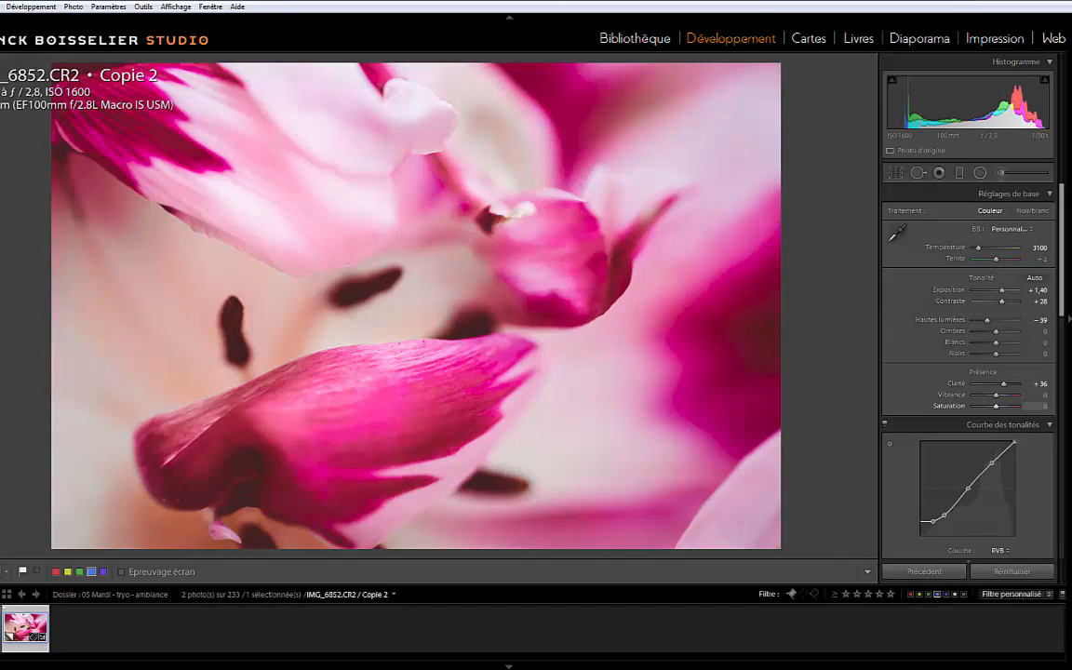
left_click_drag(996, 406, 1004, 395)
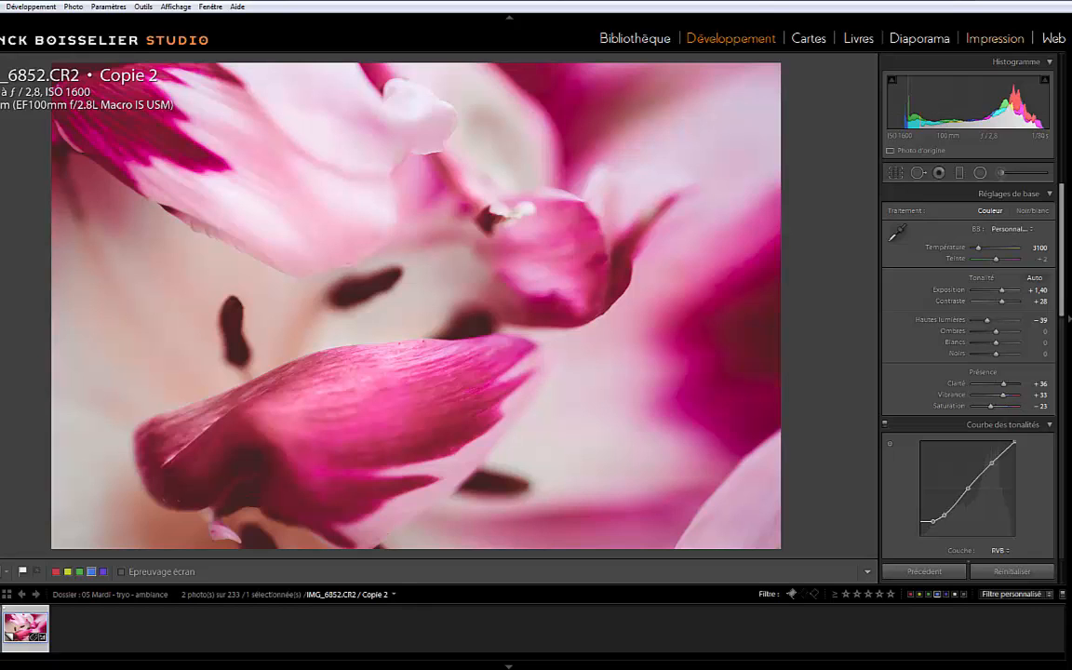
Switch to the print layout and shift the photo to the right within its square frame
left_click(995, 39)
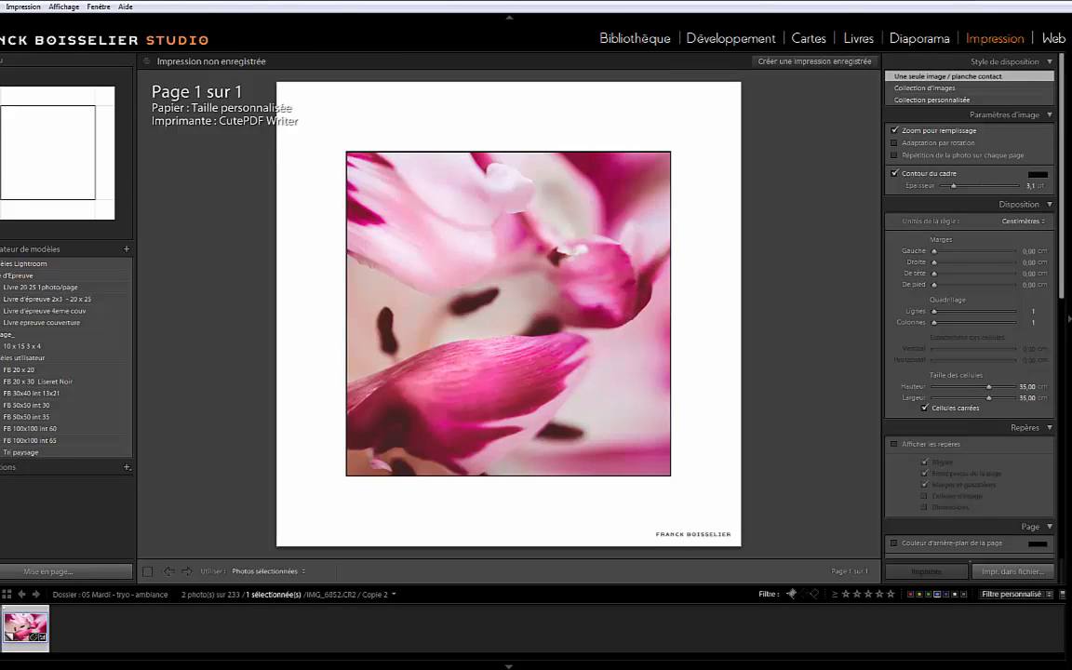
left_click_drag(508, 314, 532, 313)
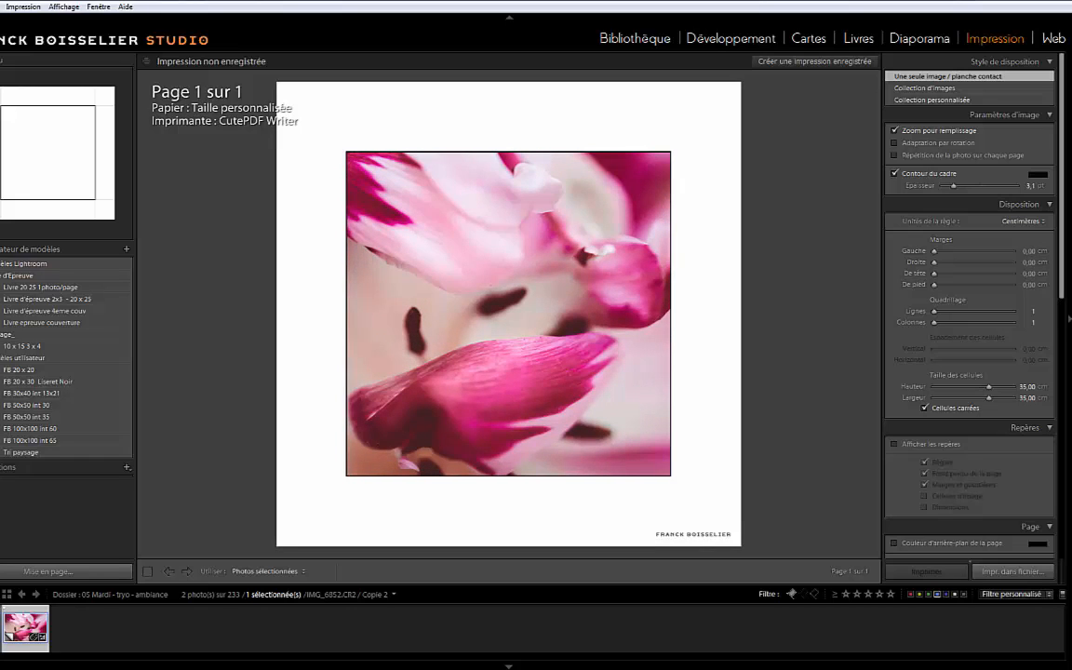